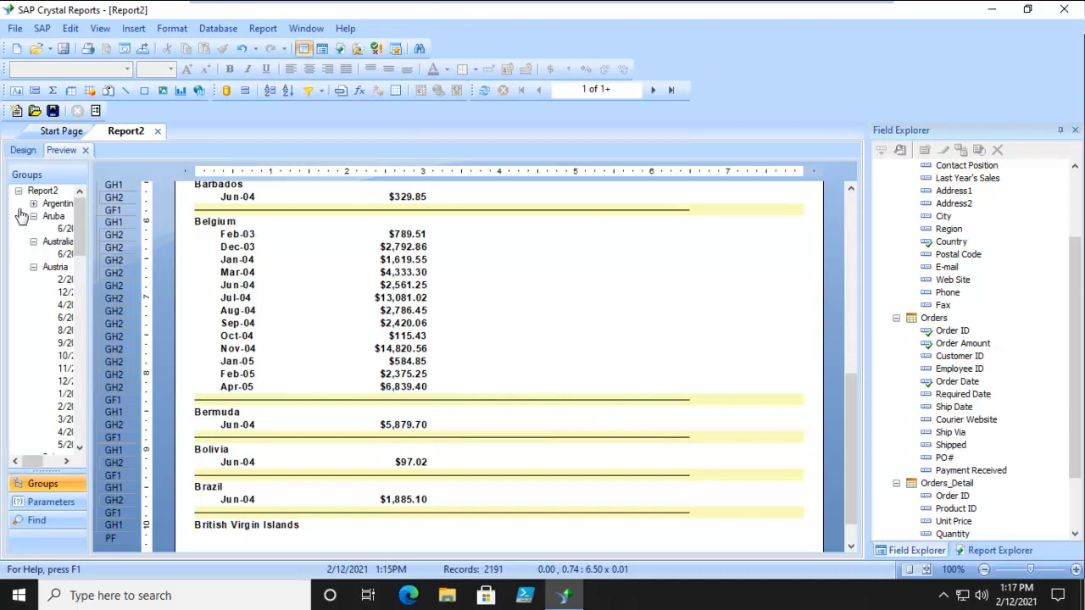
In the report design, reorder the groups so that Order Date becomes the outer group above Country
{"action": "left_click", "coordinate": [23, 153]}
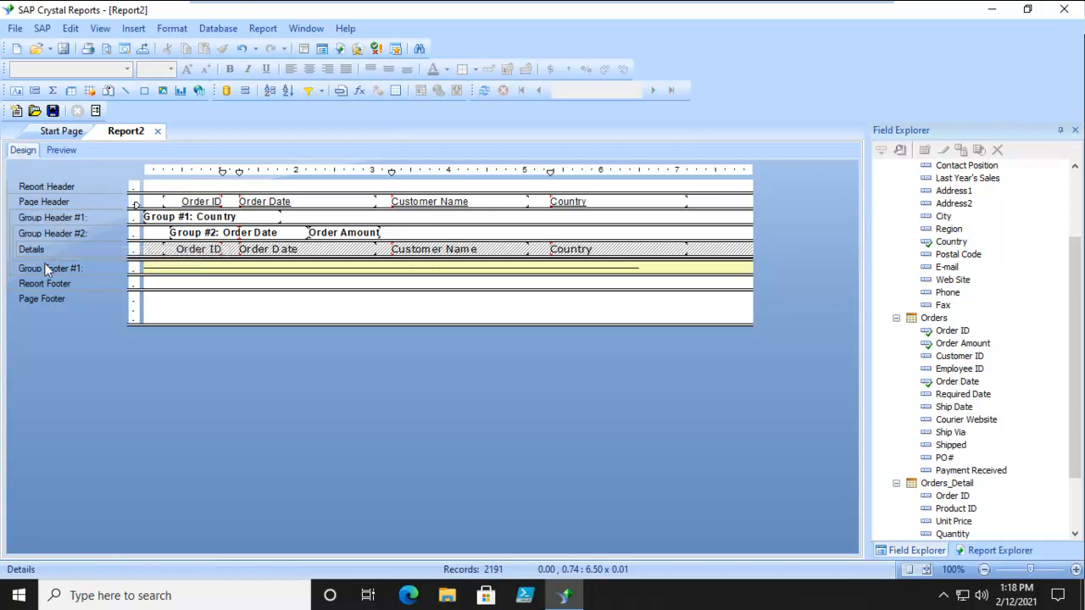
{"action": "right_click", "coordinate": [96, 234]}
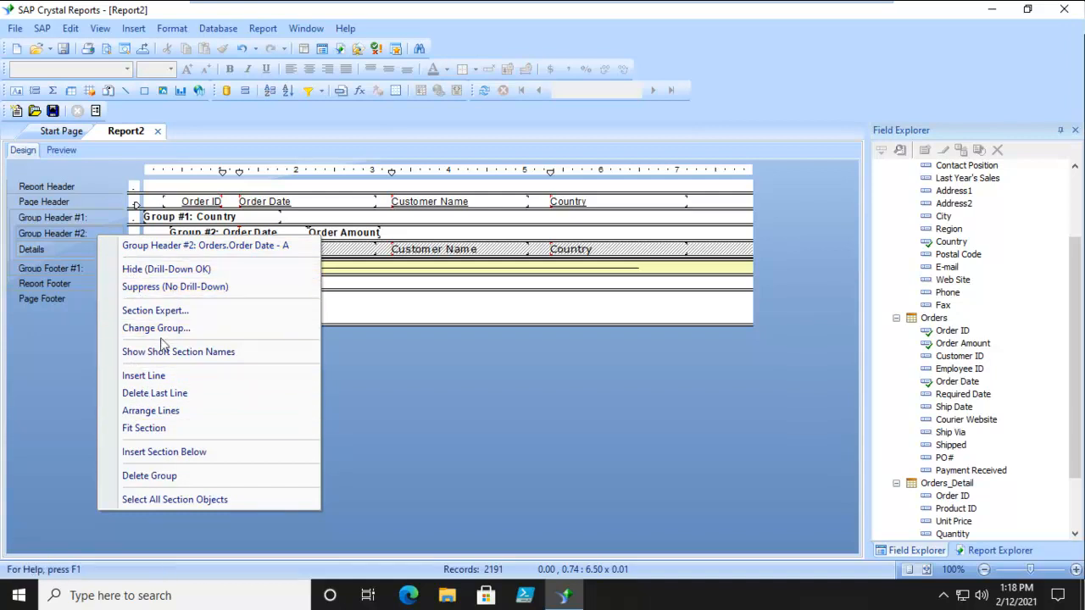
{"action": "left_click", "coordinate": [56, 351]}
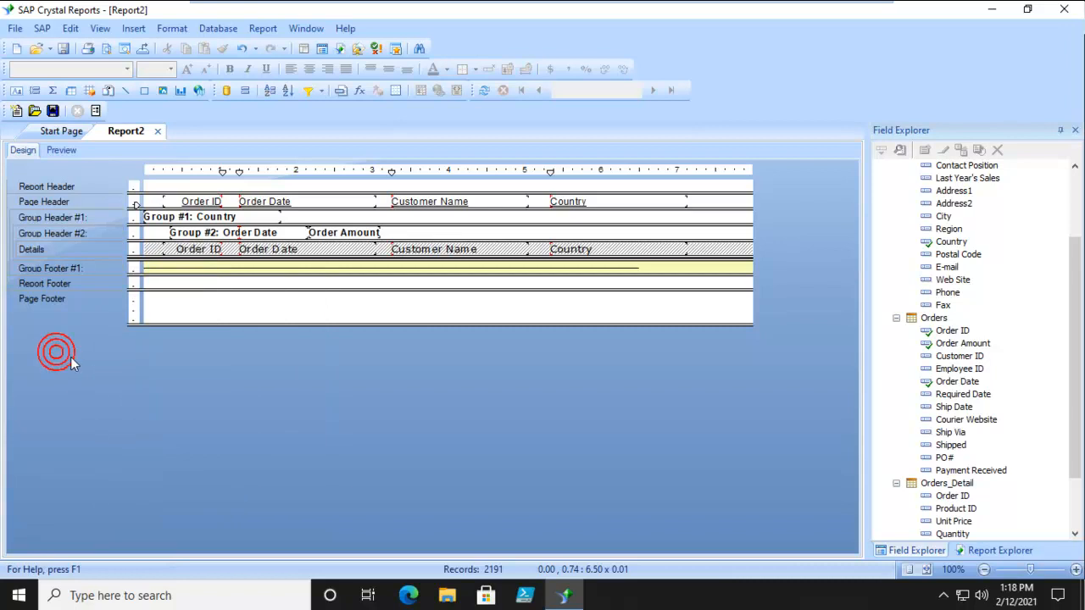
{"action": "left_click", "coordinate": [88, 234]}
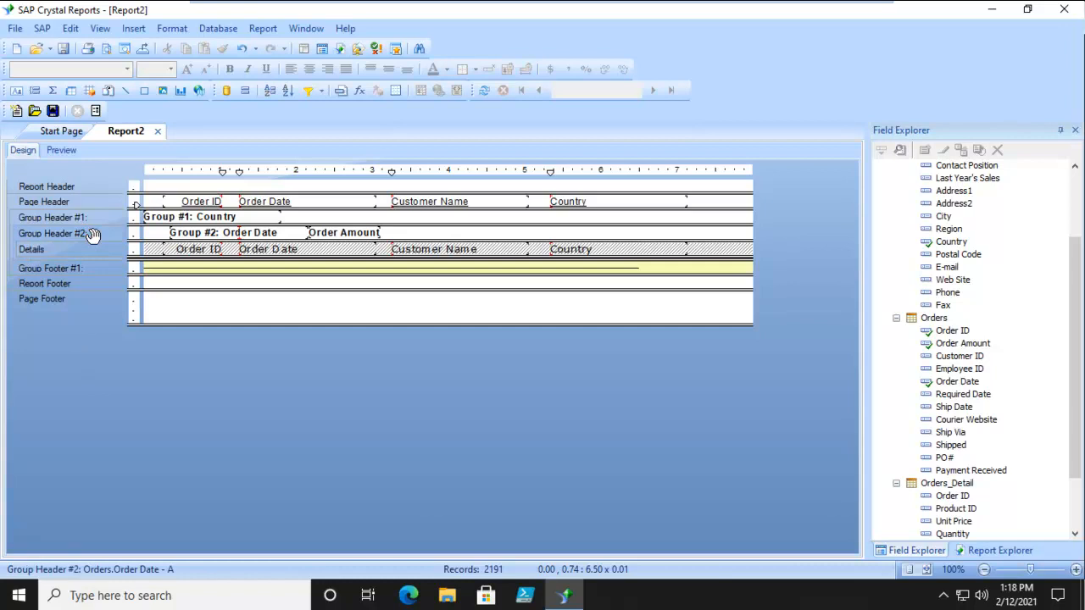
{"action": "left_click_drag", "start_coordinate": [92, 235], "coordinate": [87, 214]}
Indent the Country group name in Group Header #2 to about 0.5 inch from the report's left margin
{"action": "left_click", "coordinate": [193, 237]}
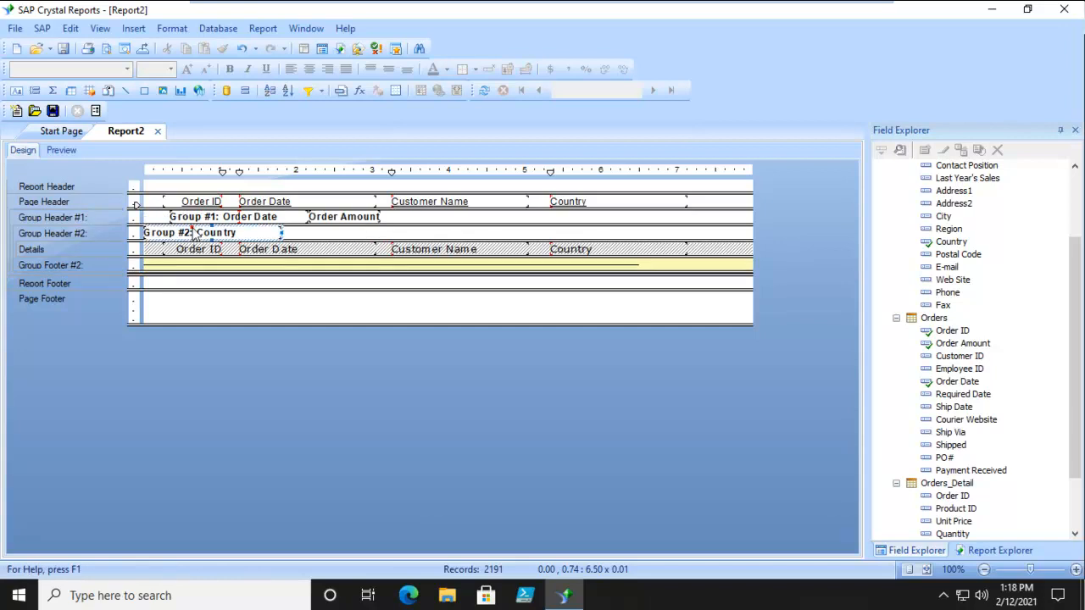
{"action": "key", "text": "Right"}
{"action": "key", "text": "Right"}
{"action": "key", "text": "Right"}
{"action": "key", "text": "Right"}
{"action": "key", "text": "Right"}
{"action": "key", "text": "Right"}
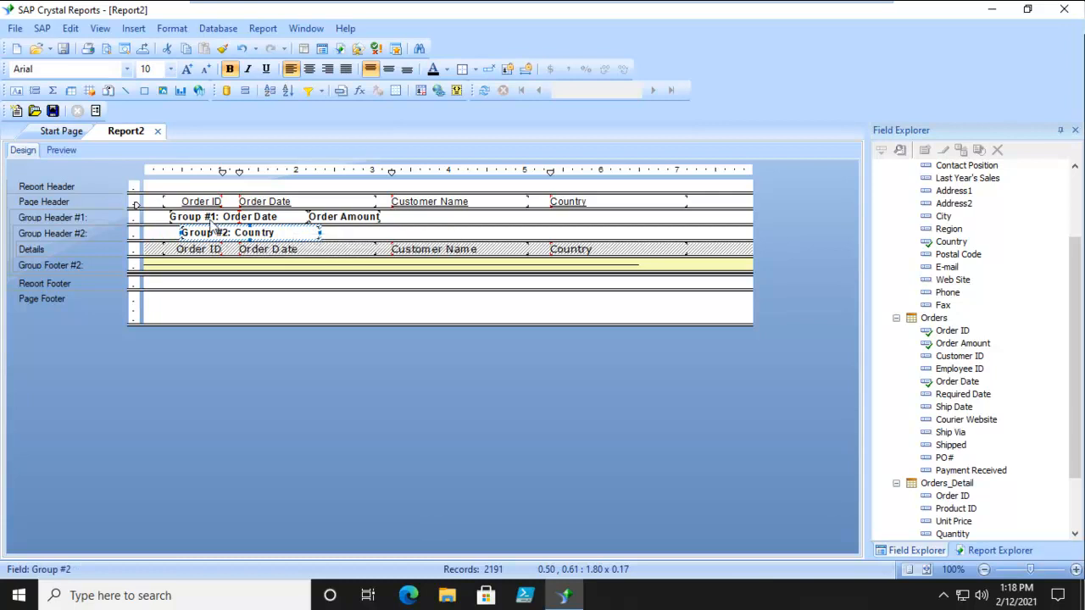
Shift the Order Date group name in Group Header #1 left to about 0.08 inch and preview the regrouped report
{"action": "left_click", "coordinate": [205, 217]}
{"action": "key", "text": "Left"}
{"action": "key", "text": "Left"}
{"action": "key", "text": "Left"}
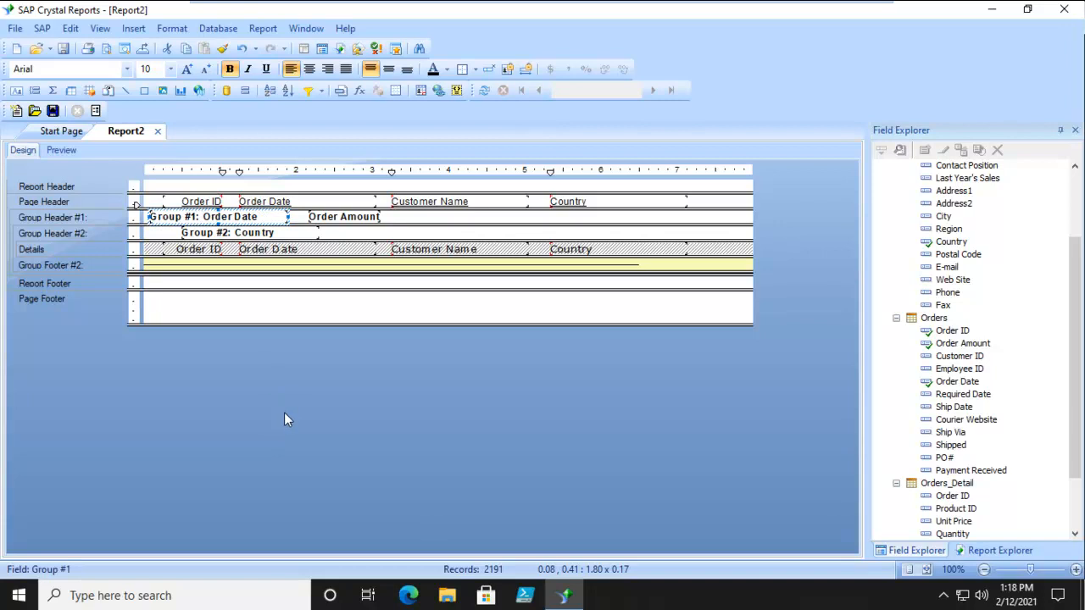
{"action": "left_click", "coordinate": [59, 150]}
{"action": "scroll", "coordinate": [624, 375], "scroll_direction": "up", "scroll_amount": 5}
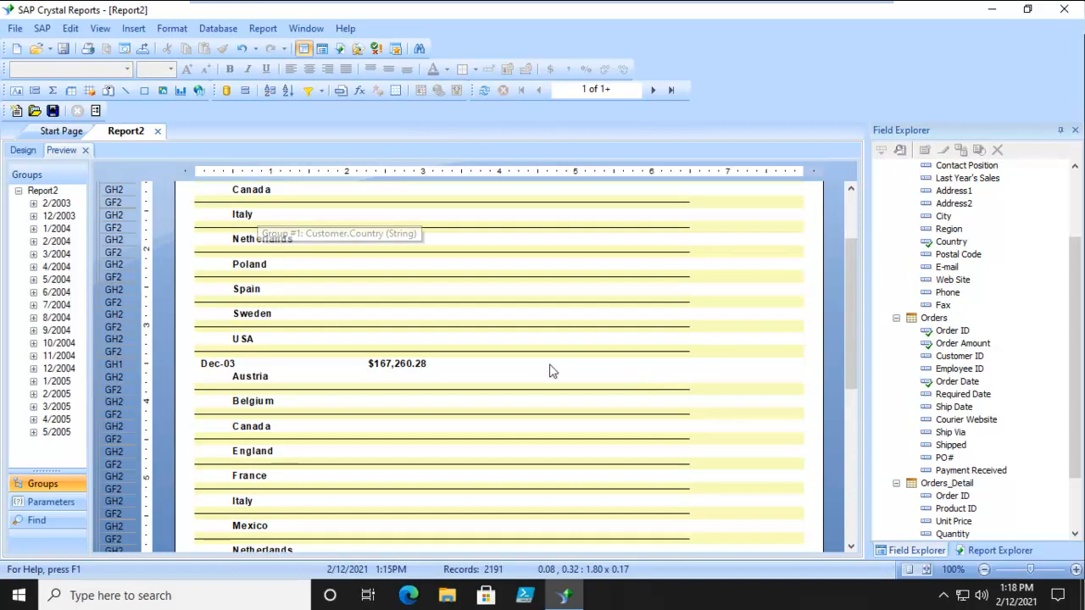
Remove the background color from the Country group footer with the Section Expert
{"action": "left_click", "coordinate": [23, 151]}
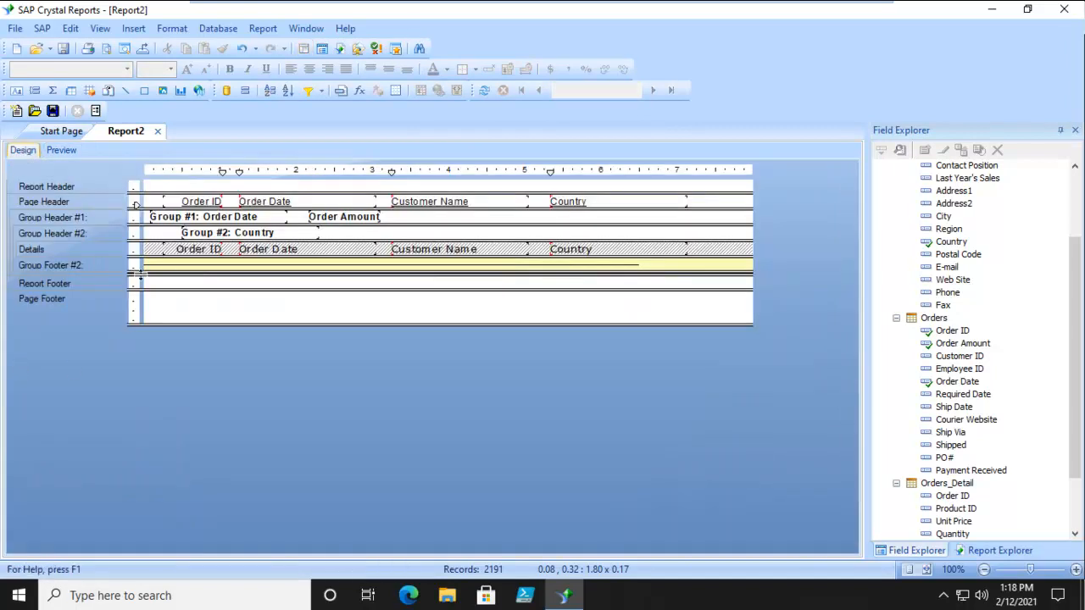
{"action": "right_click", "coordinate": [93, 265]}
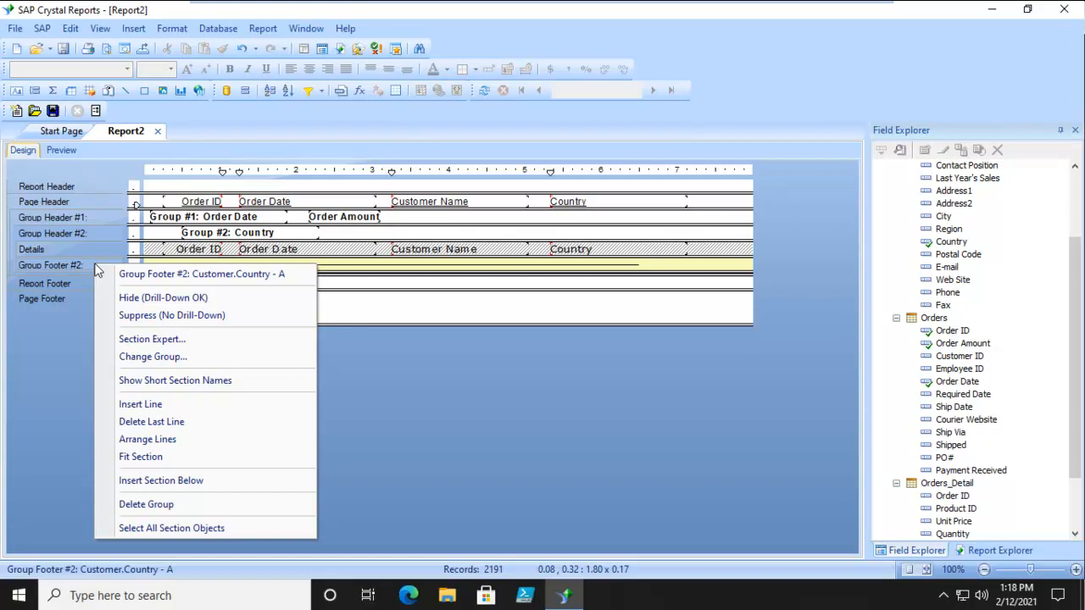
{"action": "left_click", "coordinate": [134, 339]}
{"action": "left_click", "coordinate": [653, 159]}
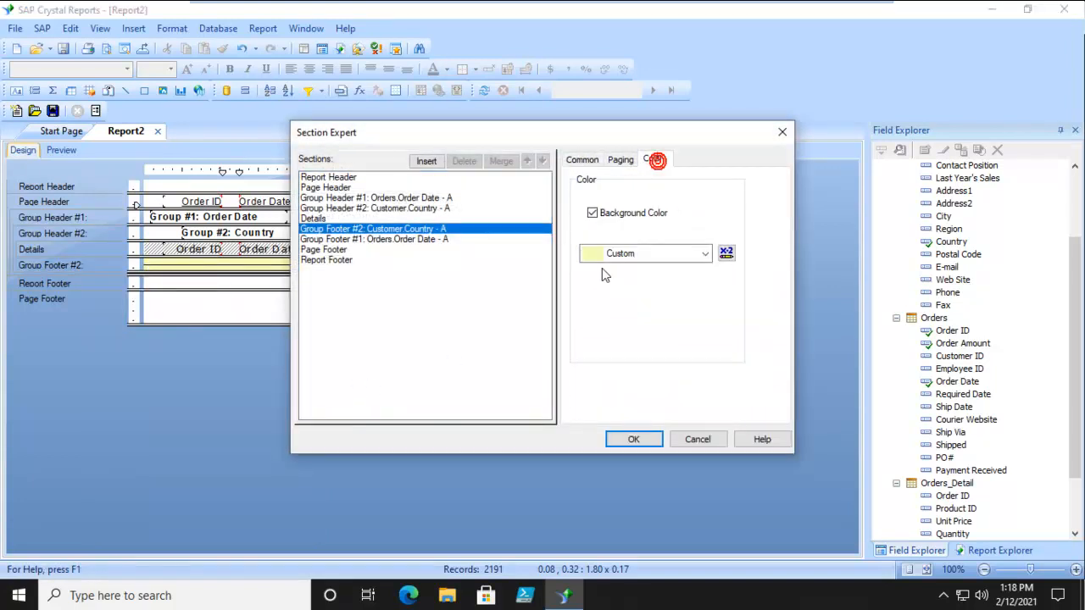
{"action": "left_click", "coordinate": [592, 213]}
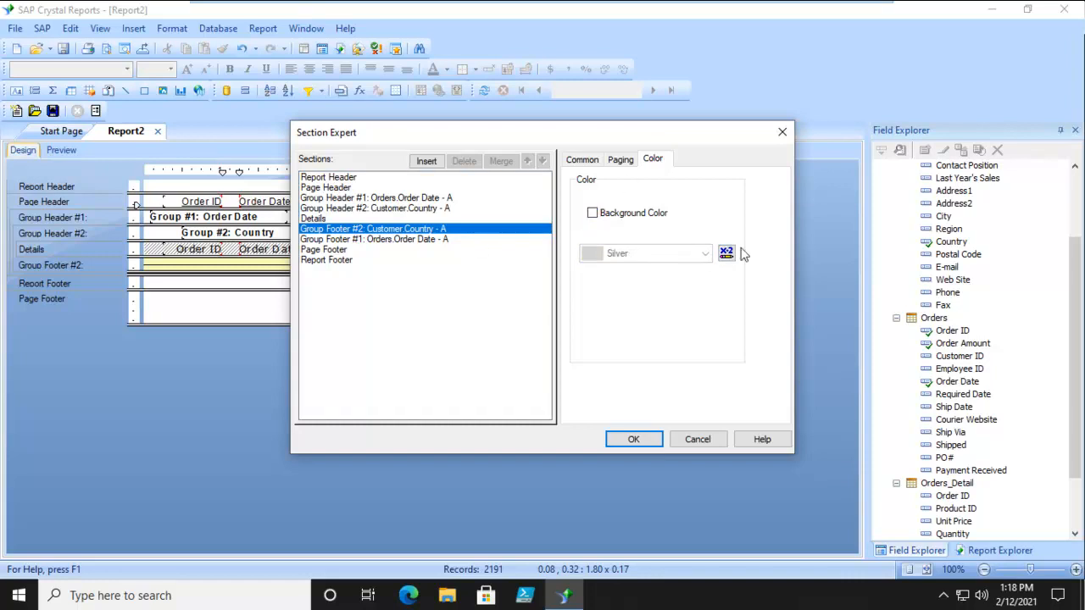
{"action": "left_click", "coordinate": [634, 440]}
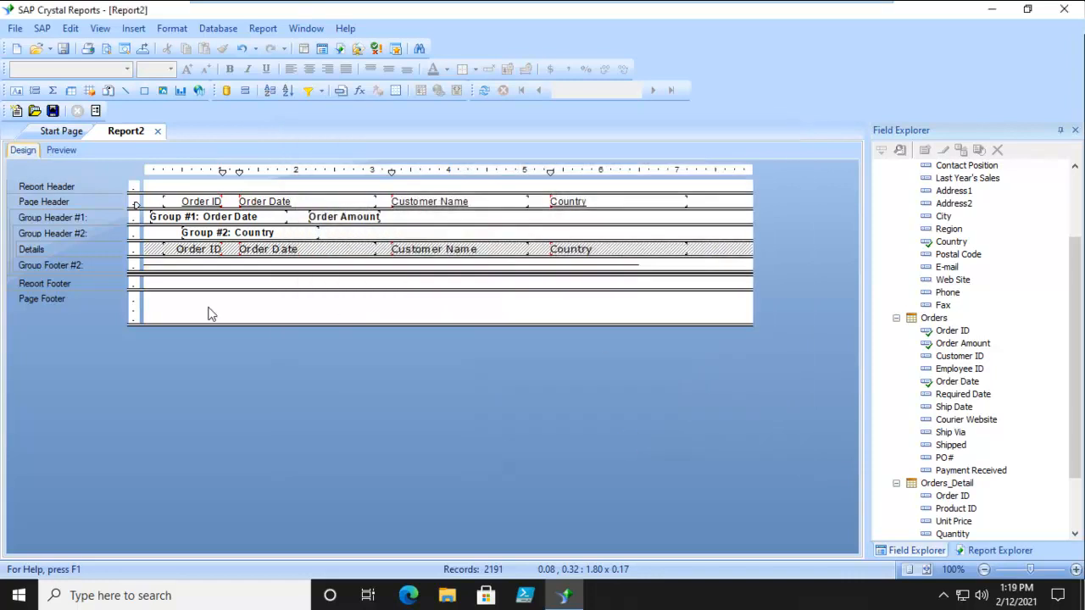
Preview the report and check which group levels have an order amount total
{"action": "left_click", "coordinate": [61, 150]}
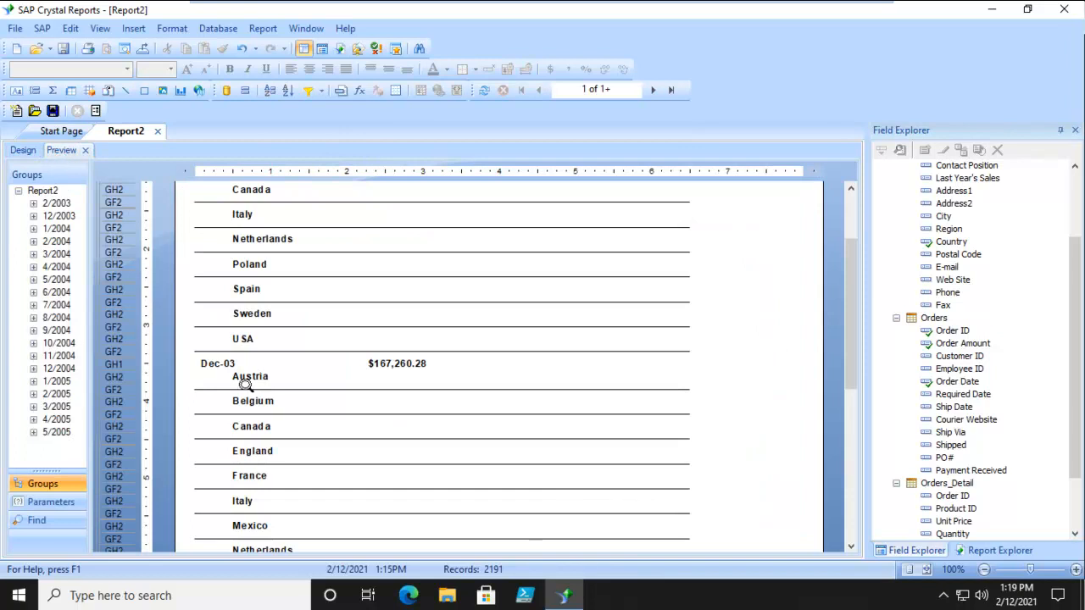
{"action": "scroll", "coordinate": [621, 389], "scroll_direction": "down", "scroll_amount": 3}
{"action": "scroll", "coordinate": [621, 390], "scroll_direction": "up", "scroll_amount": 3}
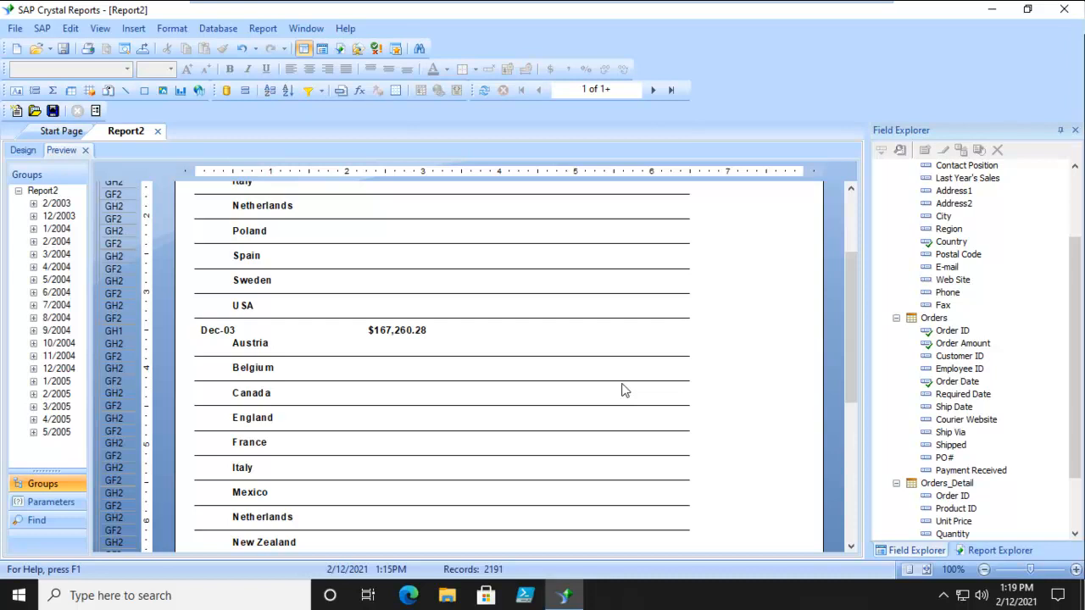
{"action": "left_click", "coordinate": [399, 331]}
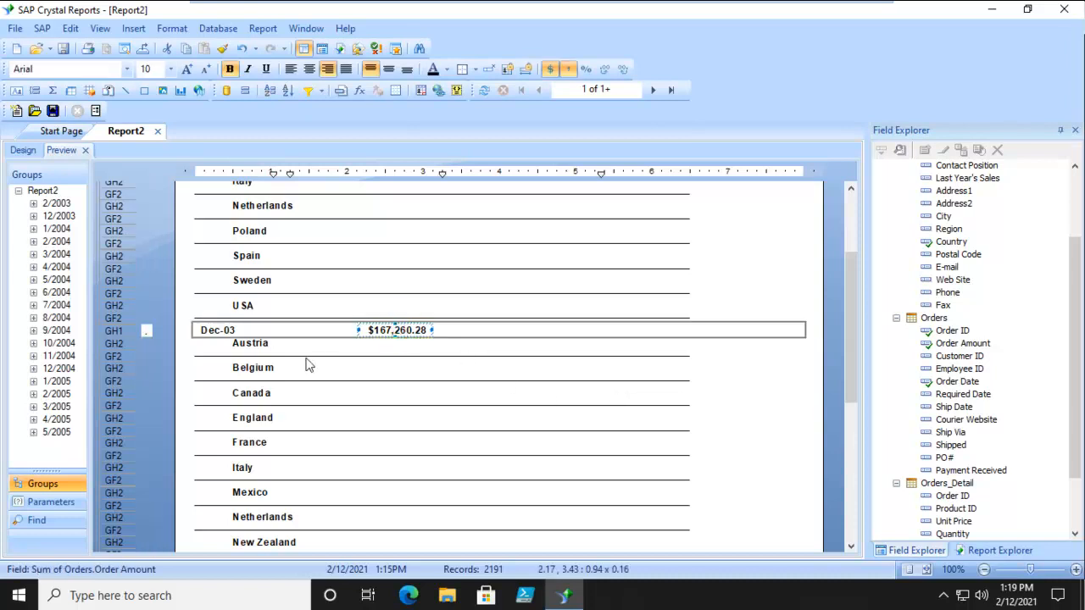
{"action": "left_click", "coordinate": [255, 344]}
{"action": "left_click", "coordinate": [597, 304]}
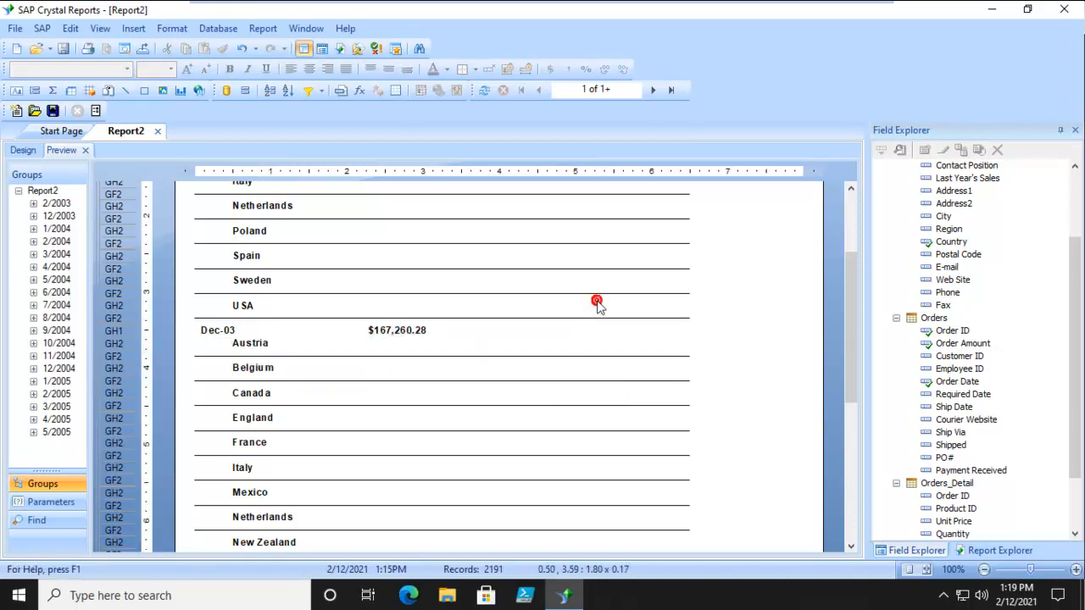
Insert a summary in the report design that calculates the Sum of Order Amount for Group #2: Customer.Country
{"action": "left_click", "coordinate": [22, 151]}
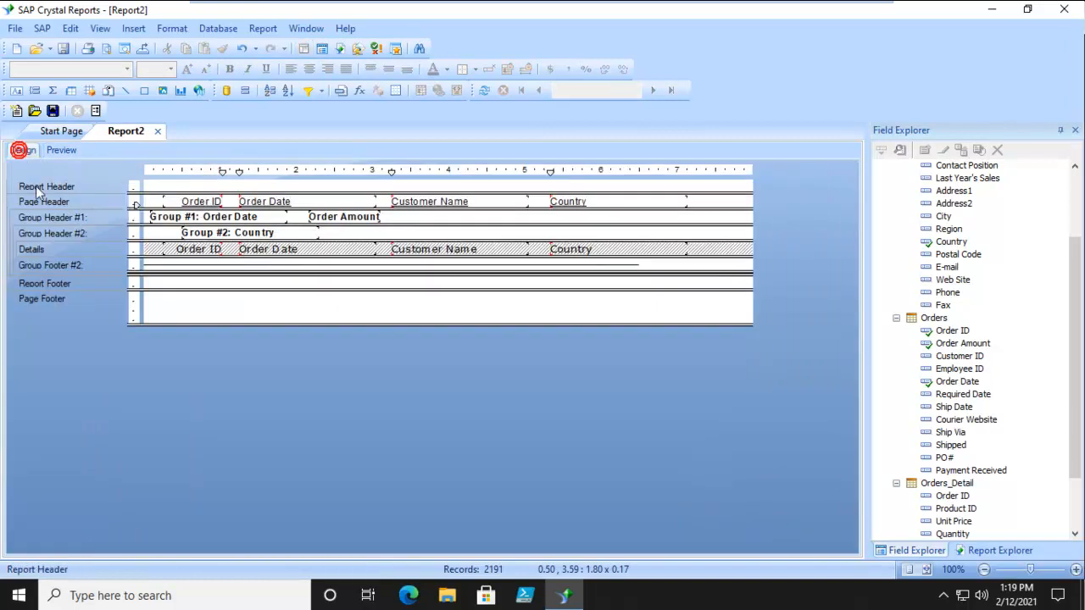
{"action": "left_click", "coordinate": [52, 91]}
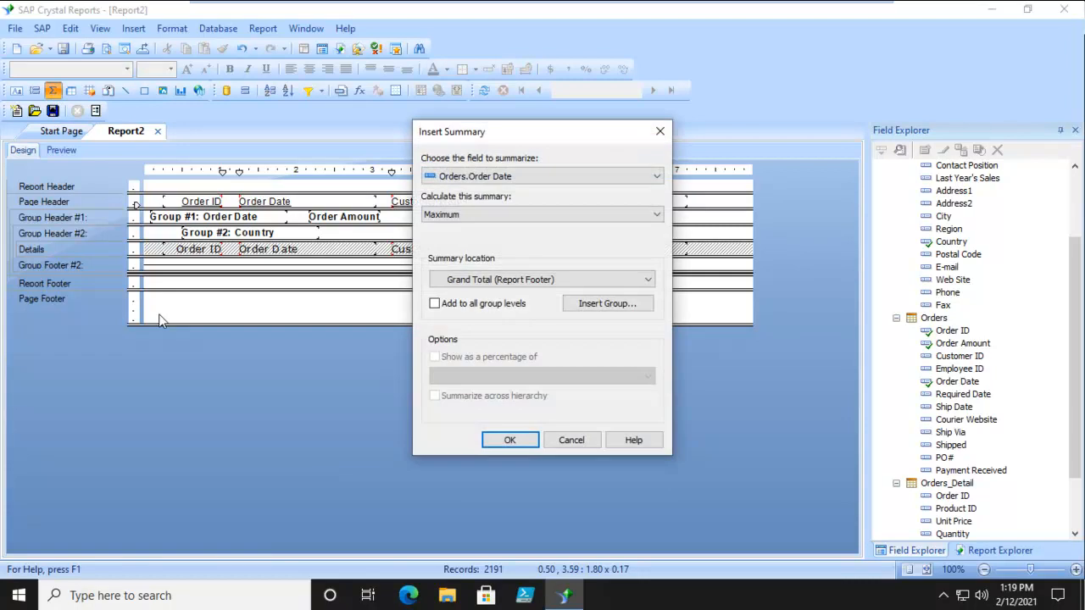
{"action": "left_click", "coordinate": [654, 179]}
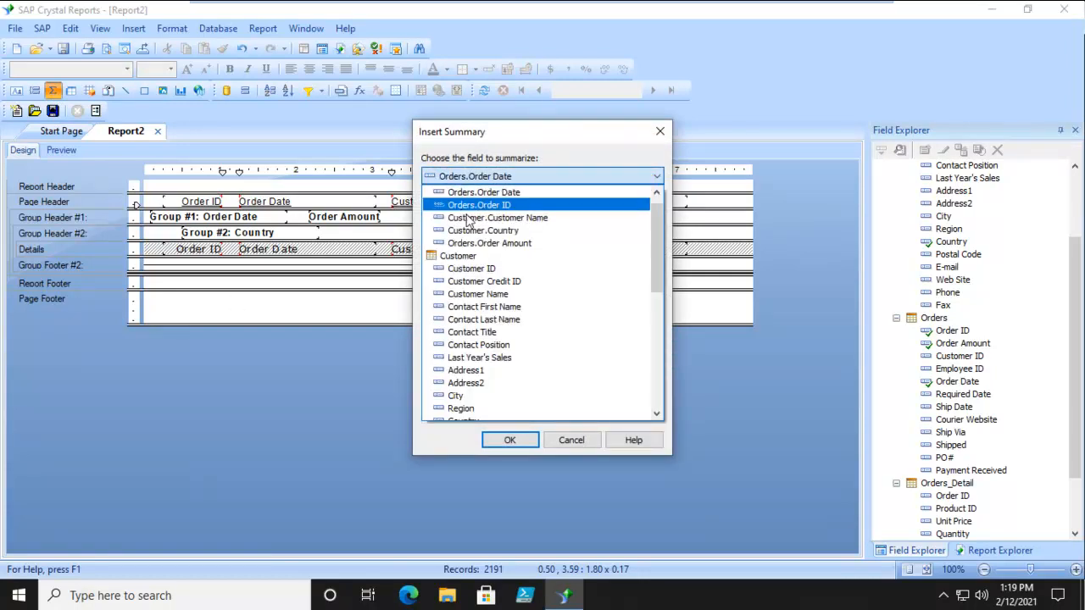
{"action": "scroll", "coordinate": [525, 342], "scroll_direction": "down", "scroll_amount": 5}
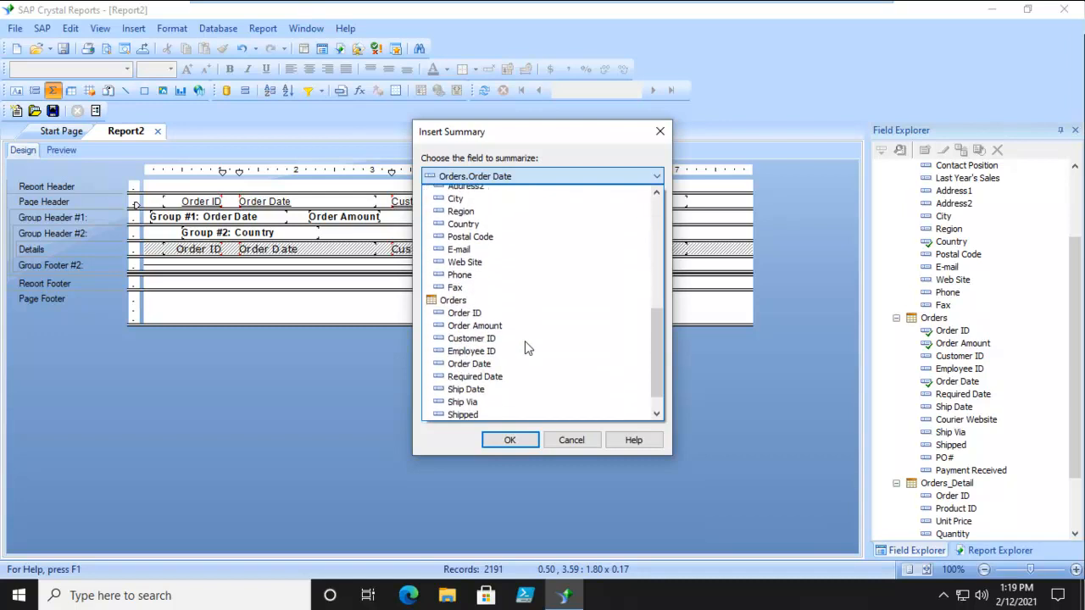
{"action": "scroll", "coordinate": [525, 341], "scroll_direction": "down", "scroll_amount": 2}
{"action": "left_click", "coordinate": [479, 256]}
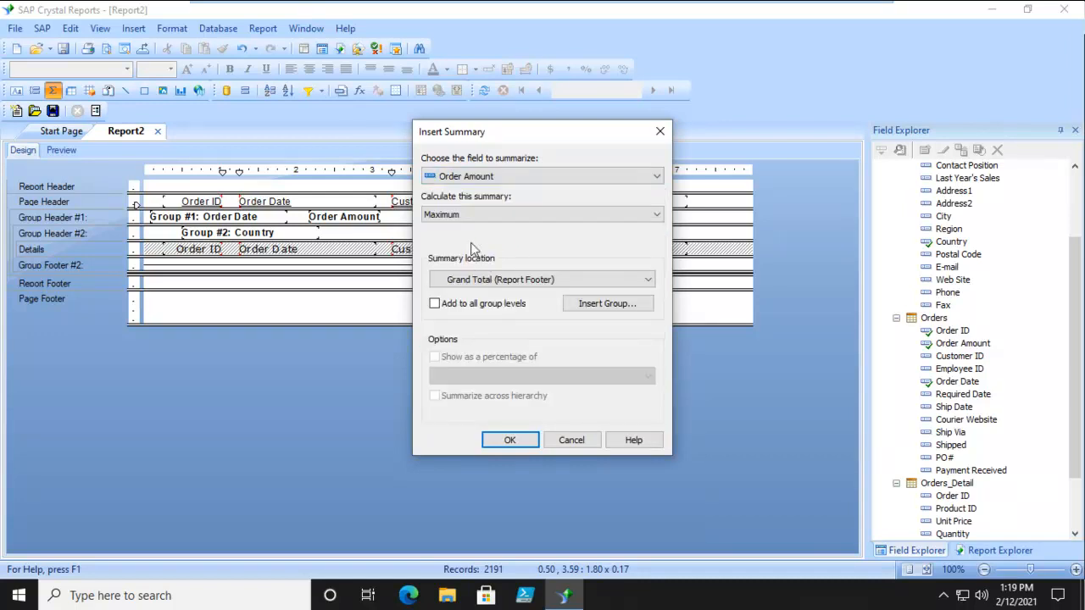
{"action": "left_click", "coordinate": [467, 217]}
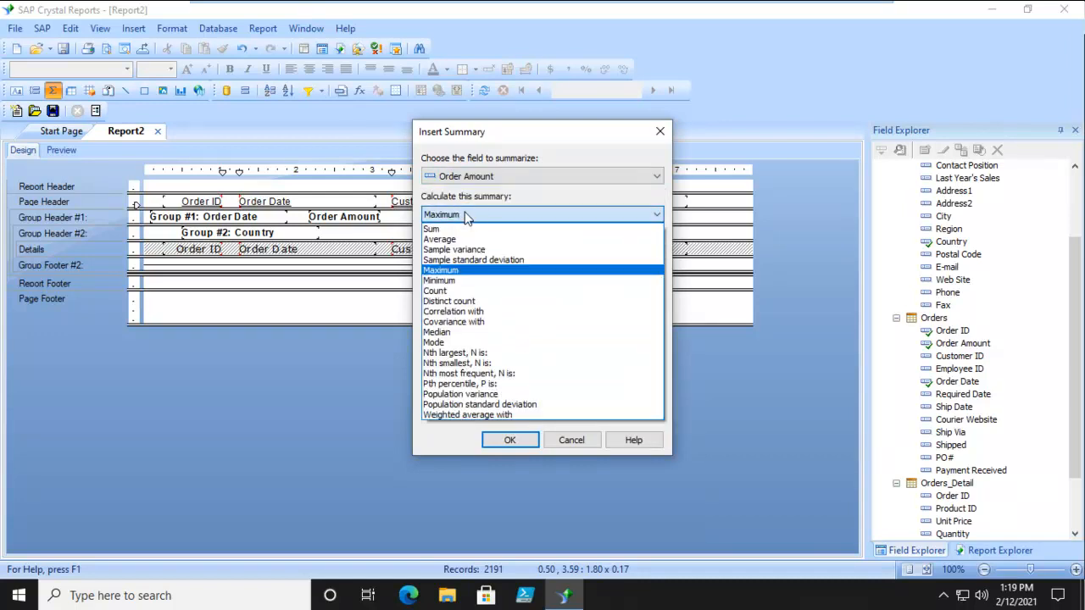
{"action": "left_click", "coordinate": [442, 230]}
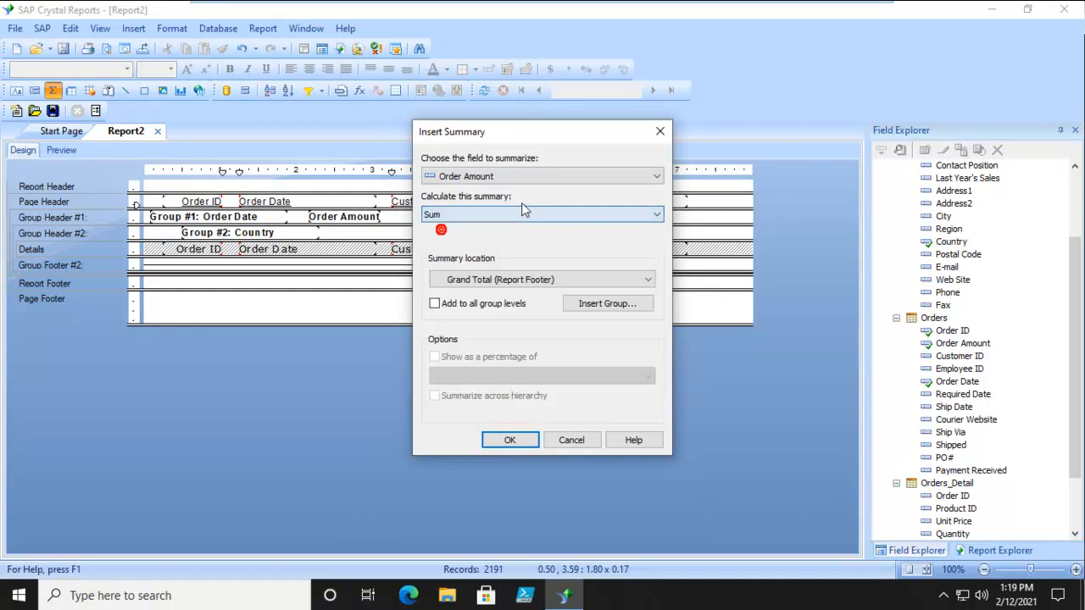
{"action": "left_click", "coordinate": [525, 285]}
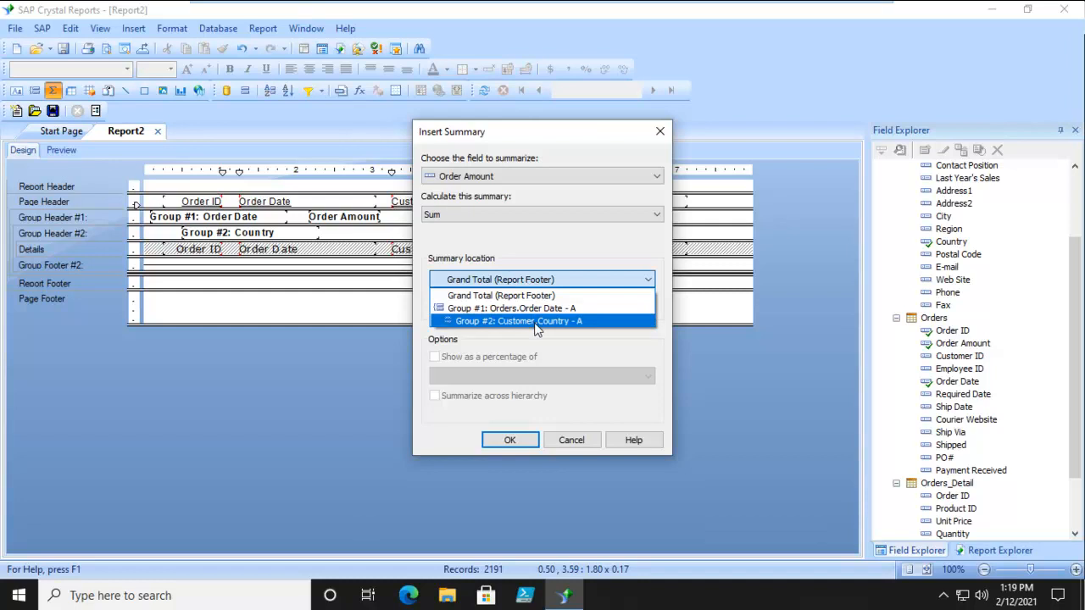
{"action": "left_click", "coordinate": [534, 320]}
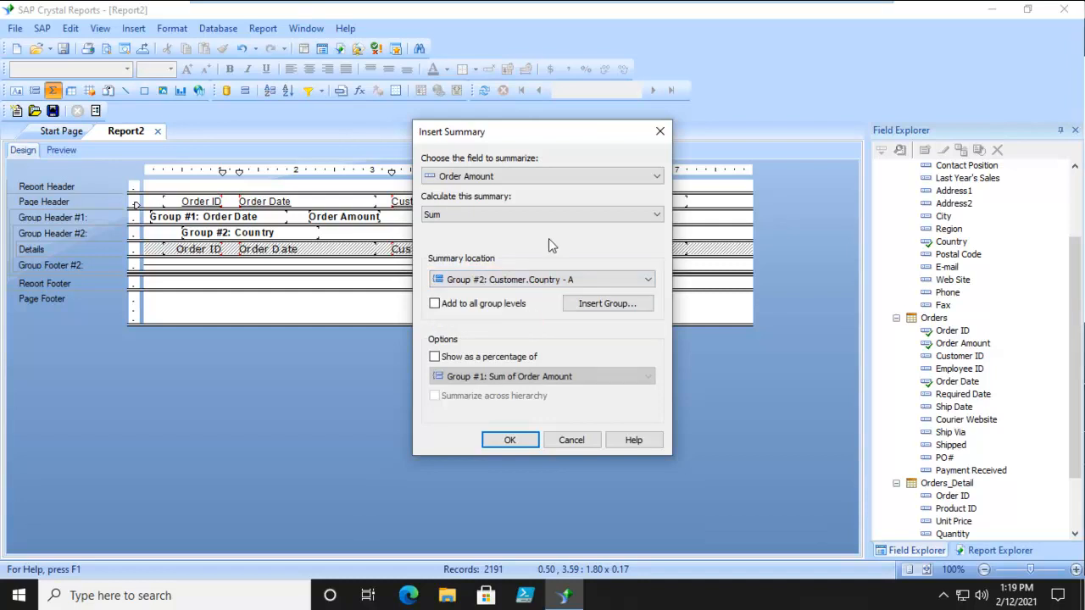
{"action": "left_click", "coordinate": [512, 440]}
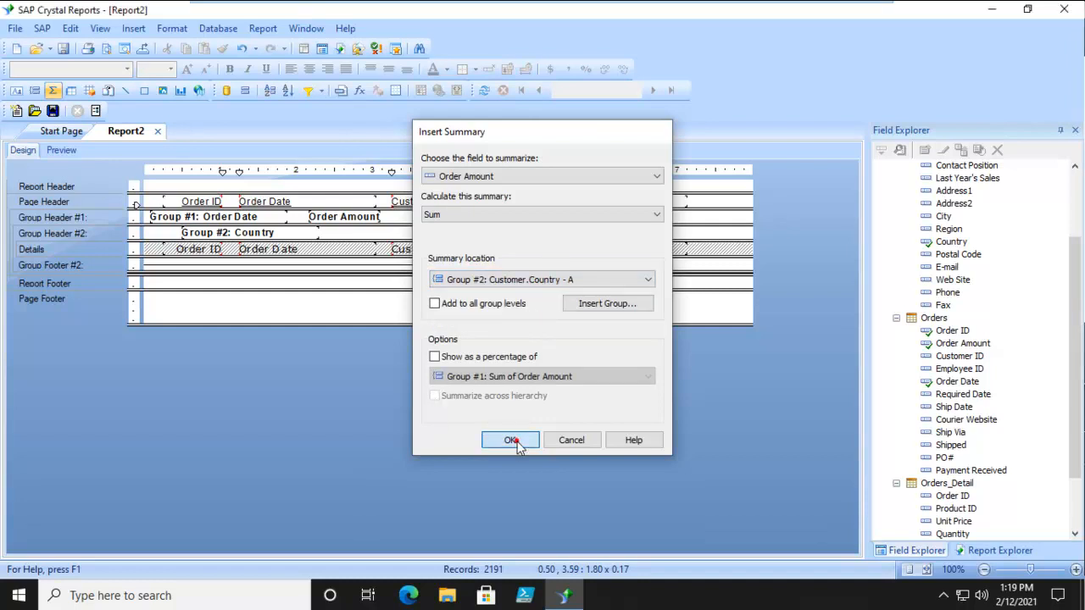
Move the country-level Order Amount sum into Group Header #2 and shift the Country group name right to about 1.1 inches
{"action": "left_click_drag", "start_coordinate": [191, 265], "coordinate": [429, 239]}
{"action": "left_click_drag", "start_coordinate": [230, 234], "coordinate": [307, 240]}
{"action": "left_click", "coordinate": [289, 310]}
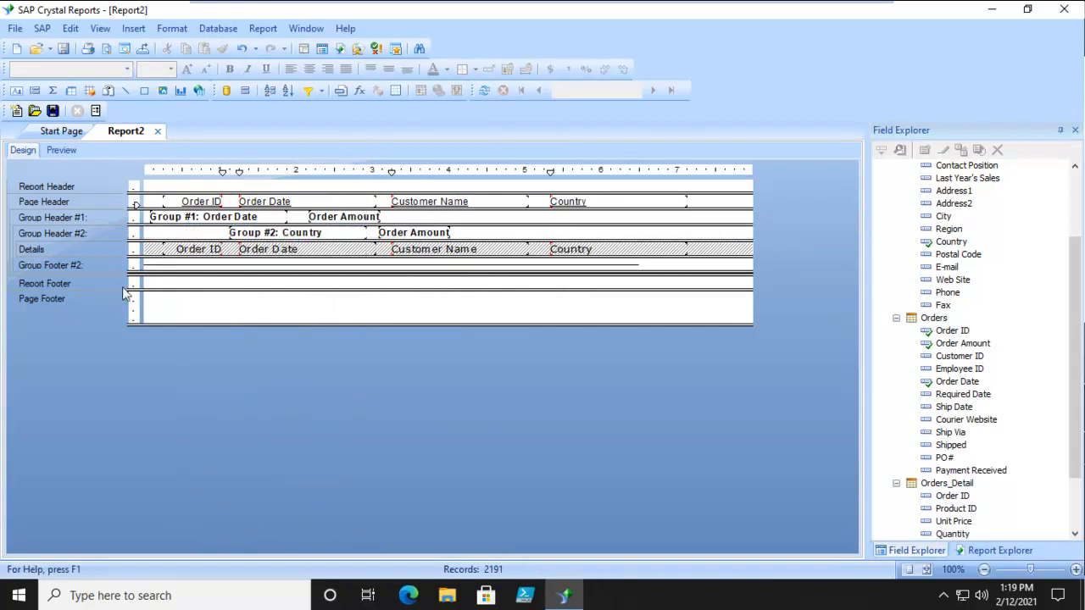
Preview the report and examine the monthly order totals with their country subtotals
{"action": "left_click", "coordinate": [61, 150]}
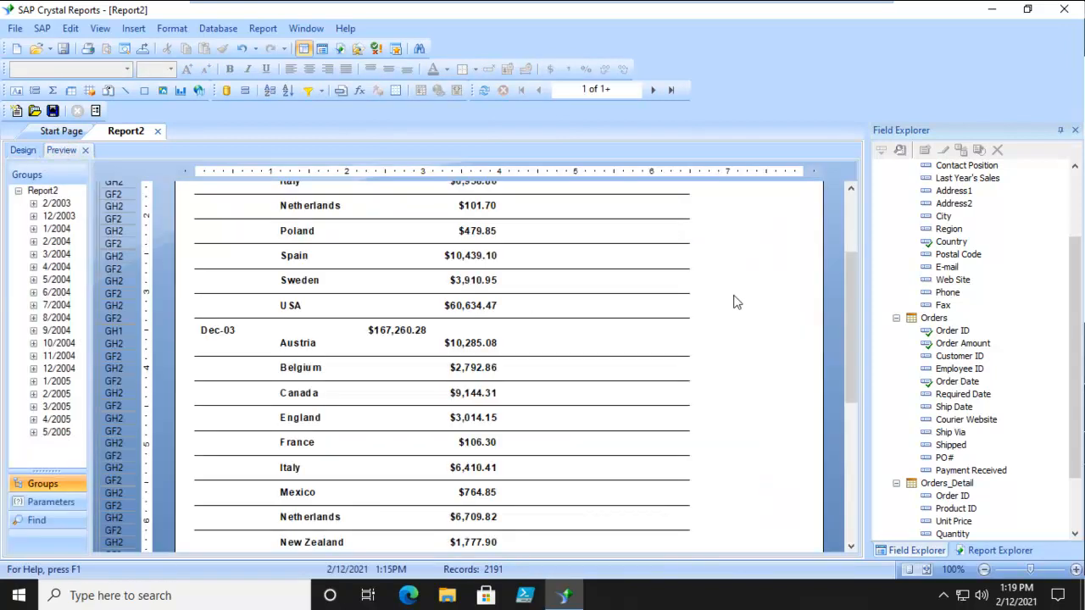
{"action": "scroll", "coordinate": [757, 293], "scroll_direction": "up", "scroll_amount": 3}
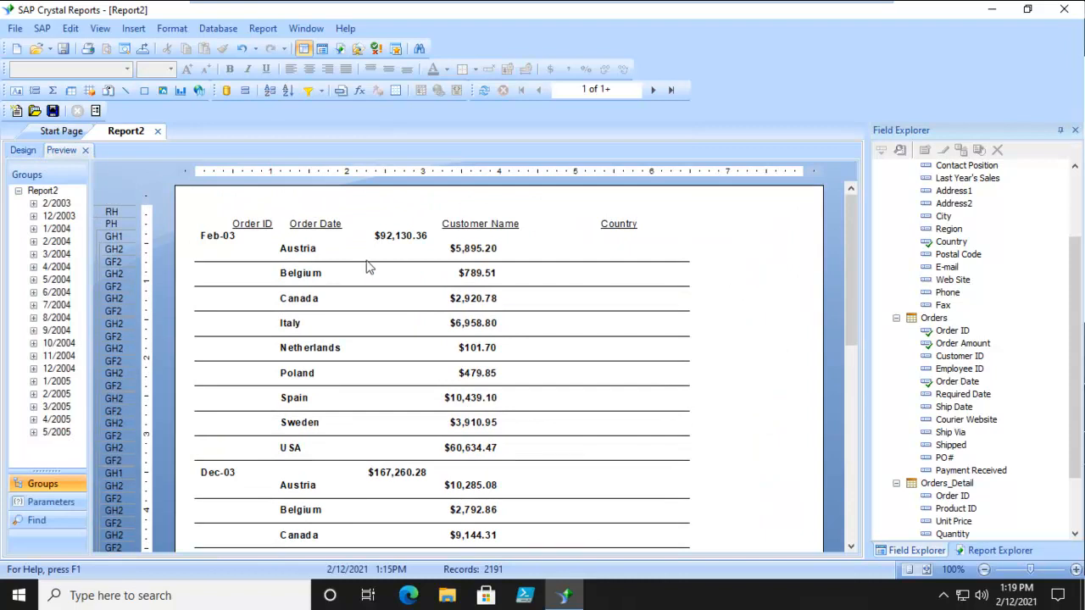
{"action": "left_click", "coordinate": [230, 238]}
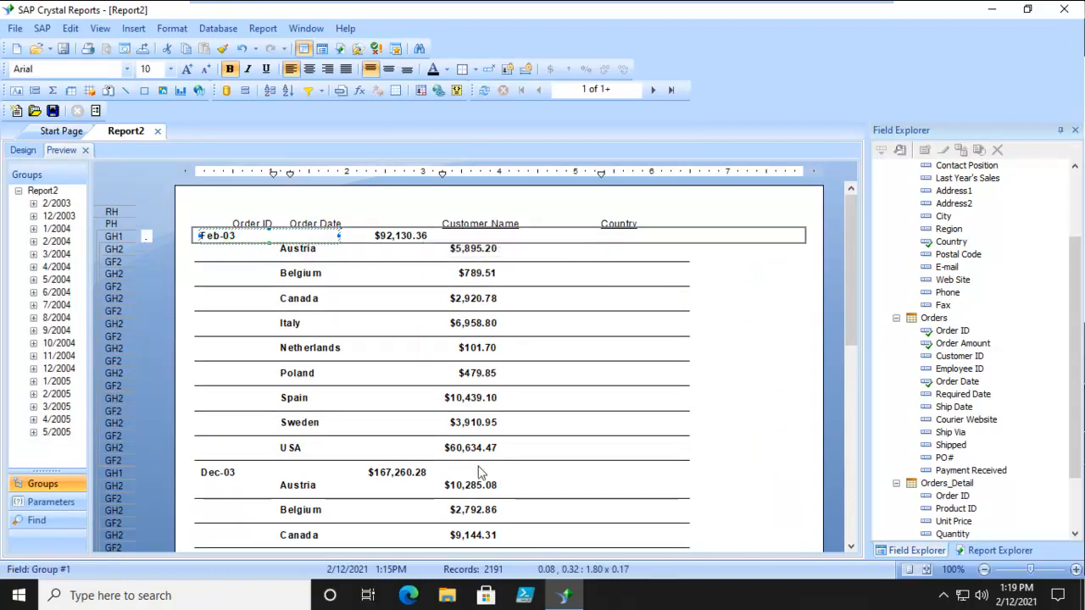
{"action": "left_click", "coordinate": [760, 427]}
{"action": "scroll", "coordinate": [758, 424], "scroll_direction": "down", "scroll_amount": 3}
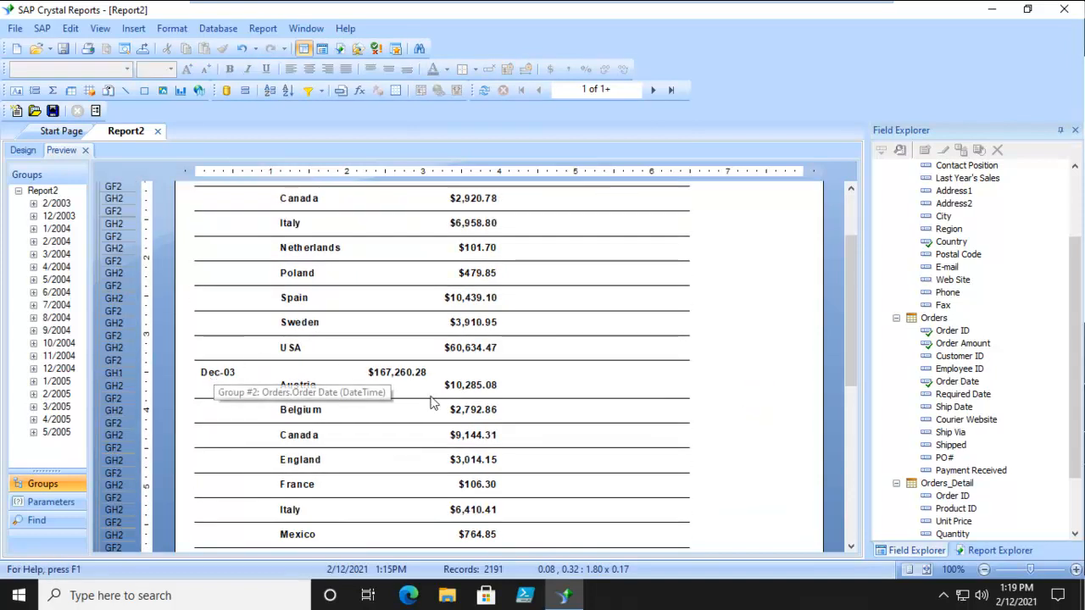
{"action": "scroll", "coordinate": [636, 412], "scroll_direction": "down", "scroll_amount": 3}
{"action": "scroll", "coordinate": [635, 424], "scroll_direction": "down", "scroll_amount": 3}
{"action": "scroll", "coordinate": [644, 456], "scroll_direction": "up", "scroll_amount": 4}
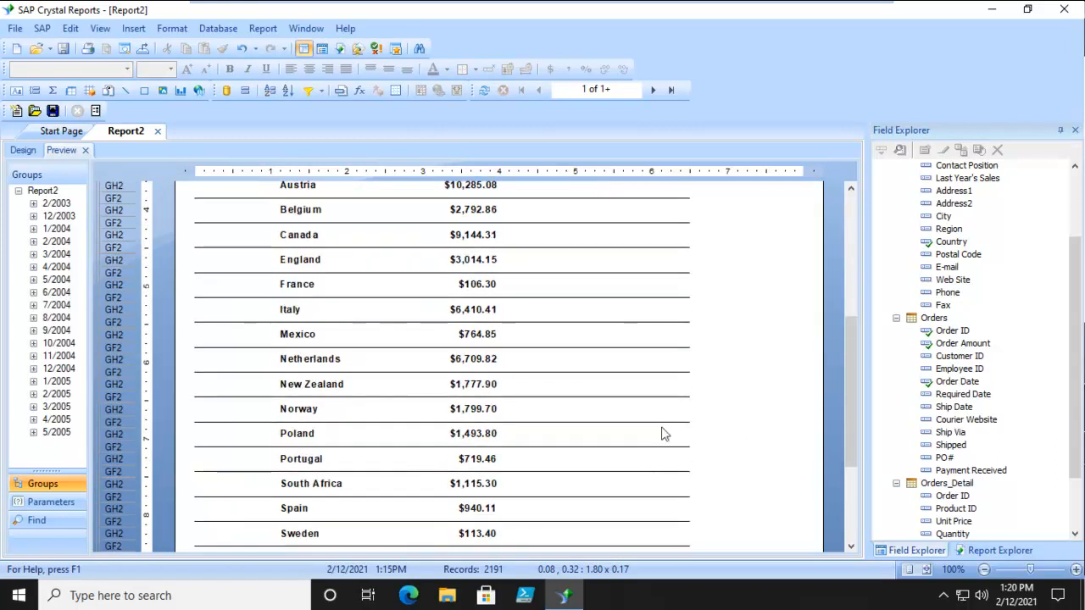
{"action": "scroll", "coordinate": [685, 363], "scroll_direction": "up", "scroll_amount": 5}
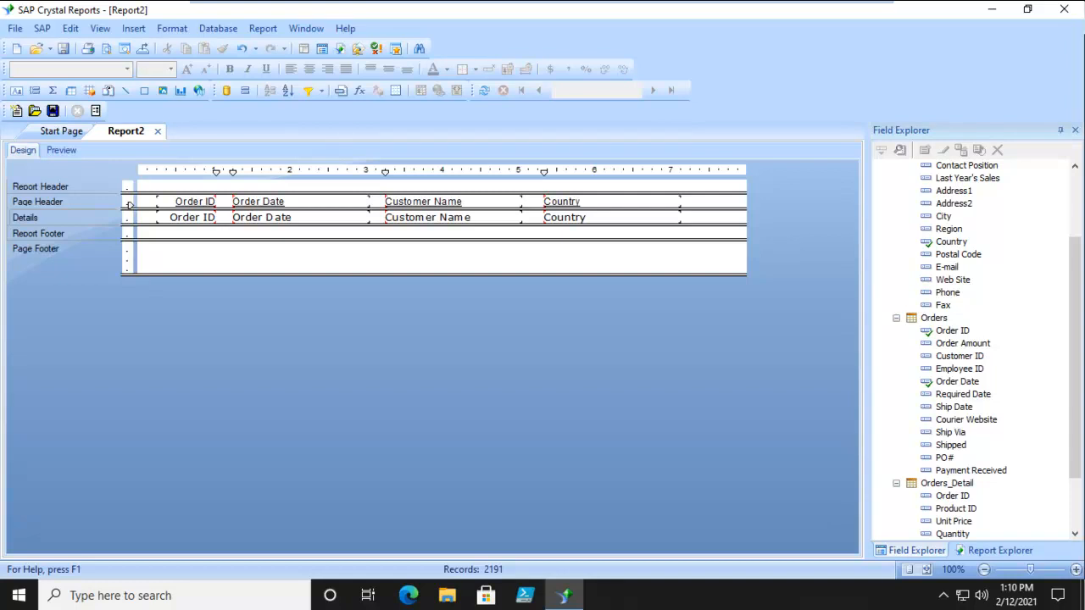
Preview the ungrouped order list
{"action": "left_click", "coordinate": [61, 150]}
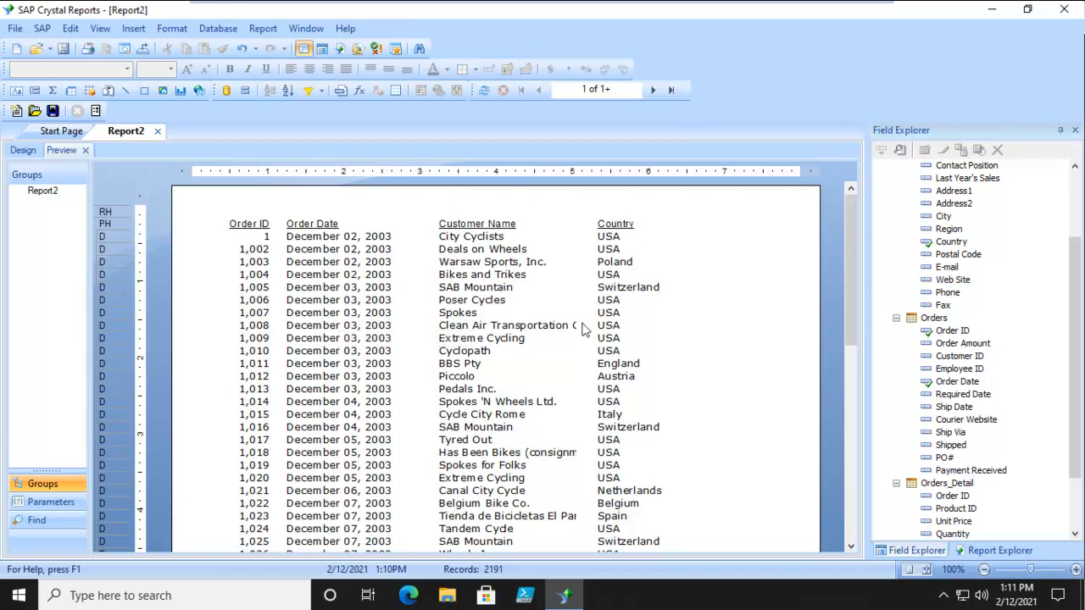
Insert a group in the report design based on Customer.Country in ascending order
{"action": "left_click", "coordinate": [23, 150]}
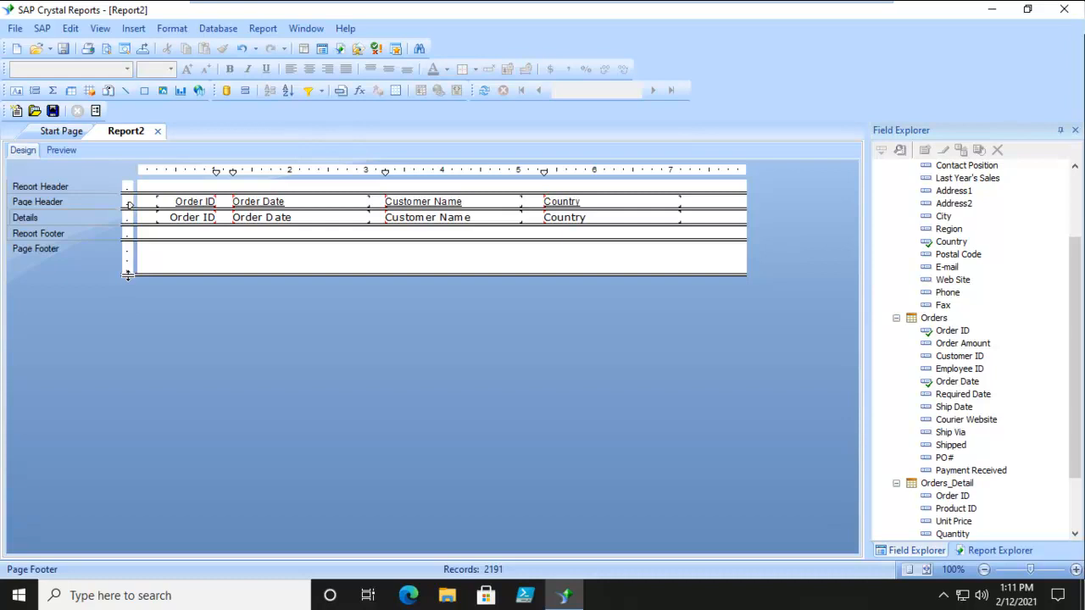
{"action": "left_click", "coordinate": [34, 92]}
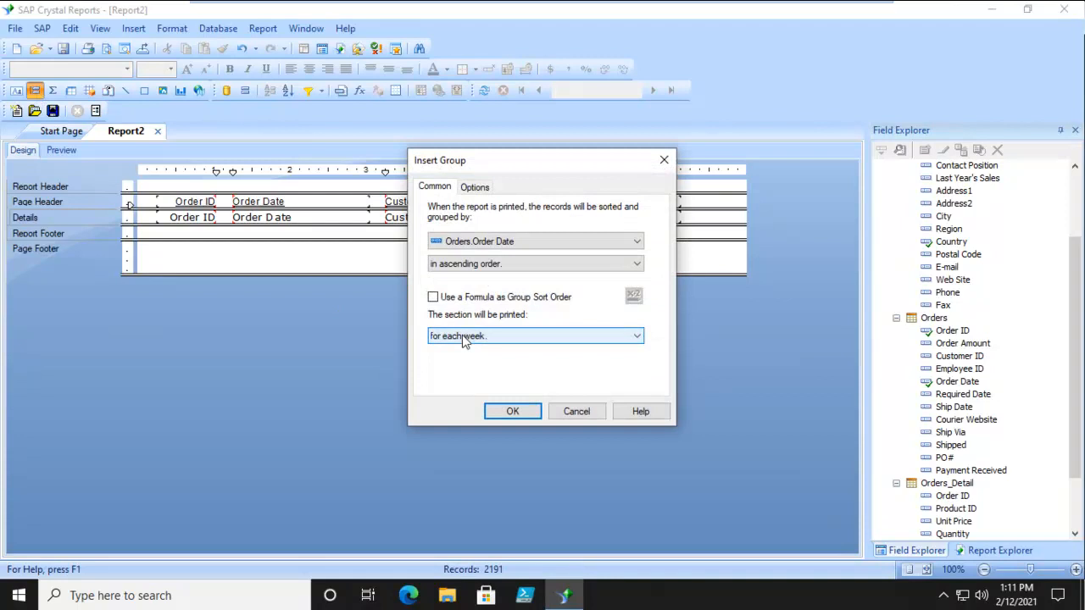
{"action": "left_click", "coordinate": [512, 241]}
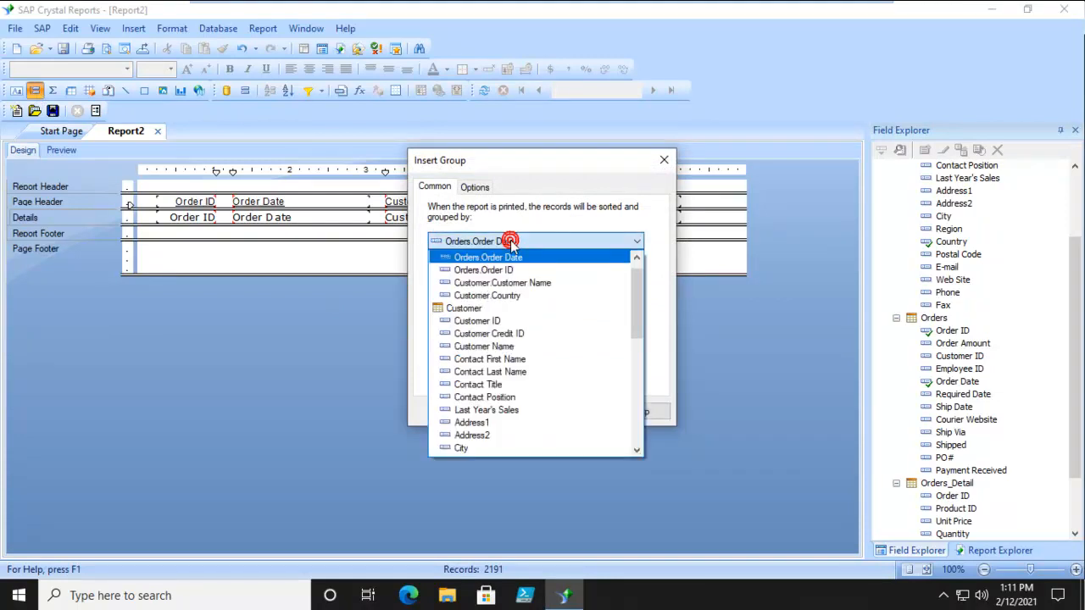
{"action": "left_click", "coordinate": [488, 295]}
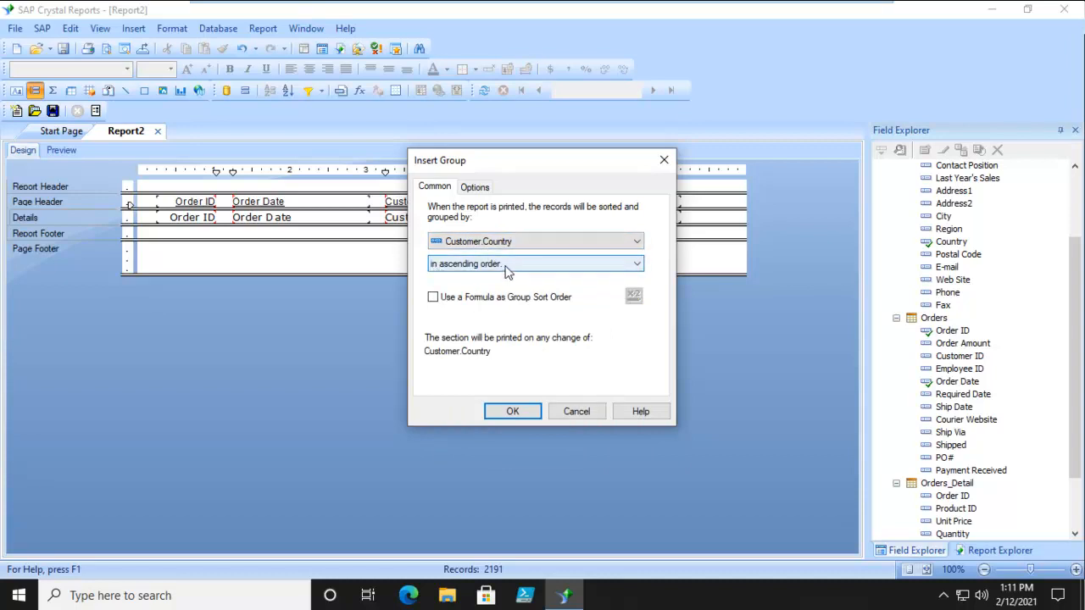
{"action": "left_click", "coordinate": [512, 411]}
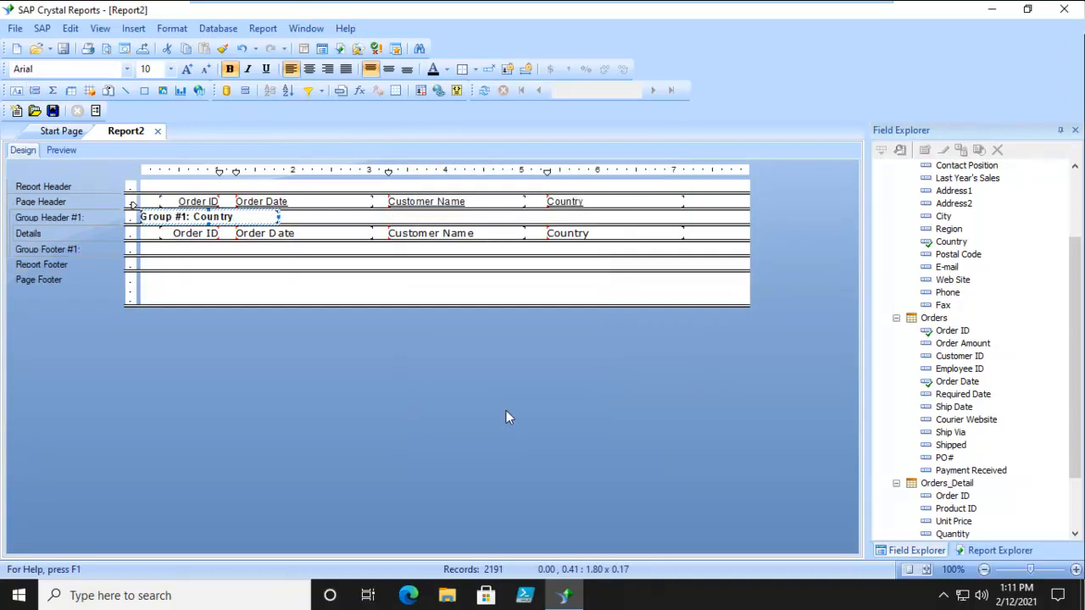
{"action": "left_click", "coordinate": [506, 415]}
Preview the report and examine the orders listed under each country group
{"action": "left_click", "coordinate": [61, 150]}
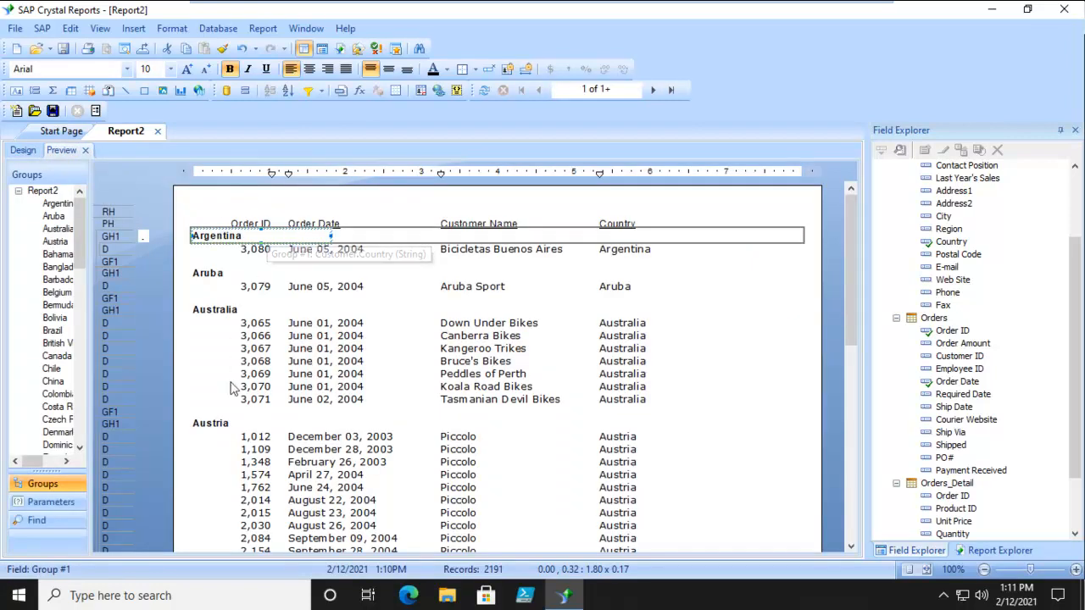
{"action": "left_click", "coordinate": [694, 349]}
{"action": "scroll", "coordinate": [698, 344], "scroll_direction": "down", "scroll_amount": 3}
{"action": "scroll", "coordinate": [697, 343], "scroll_direction": "up", "scroll_amount": 3}
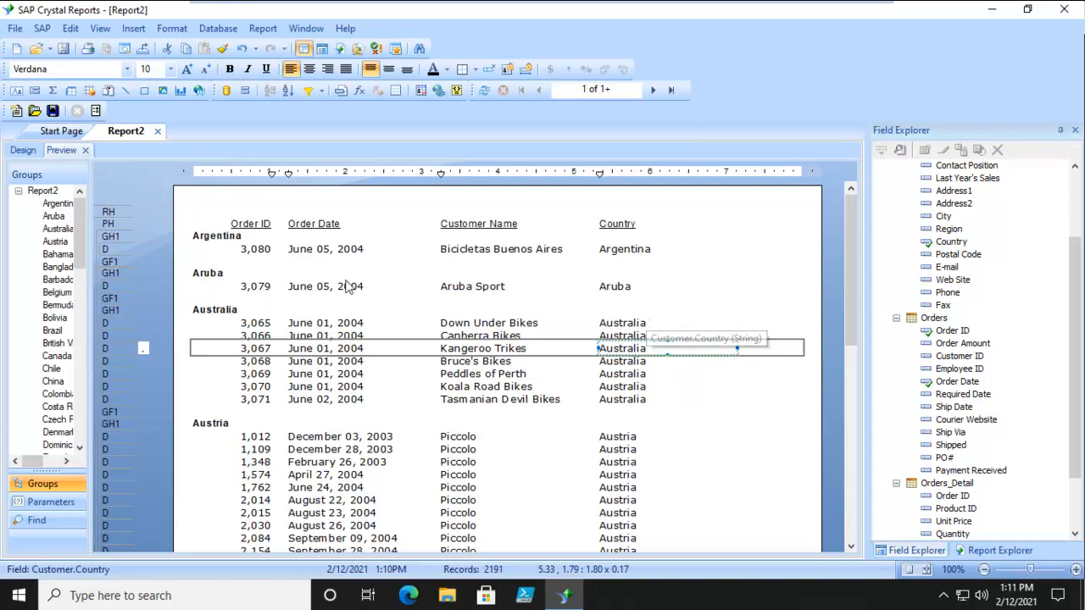
{"action": "left_click", "coordinate": [715, 399]}
{"action": "scroll", "coordinate": [713, 398], "scroll_direction": "down", "scroll_amount": 2}
{"action": "scroll", "coordinate": [713, 398], "scroll_direction": "down", "scroll_amount": 5}
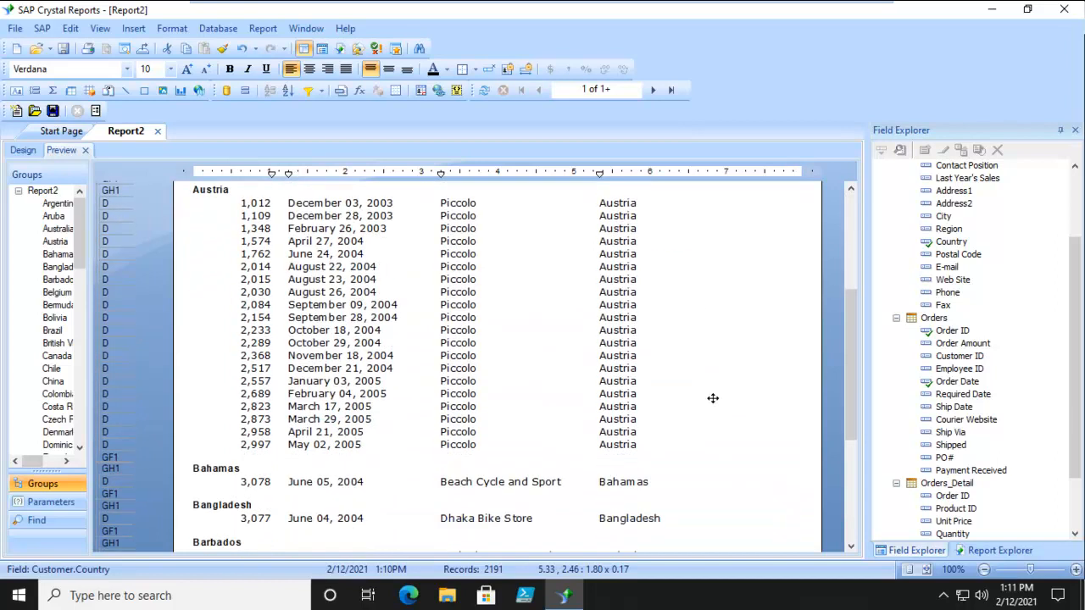
{"action": "scroll", "coordinate": [692, 392], "scroll_direction": "up", "scroll_amount": 6}
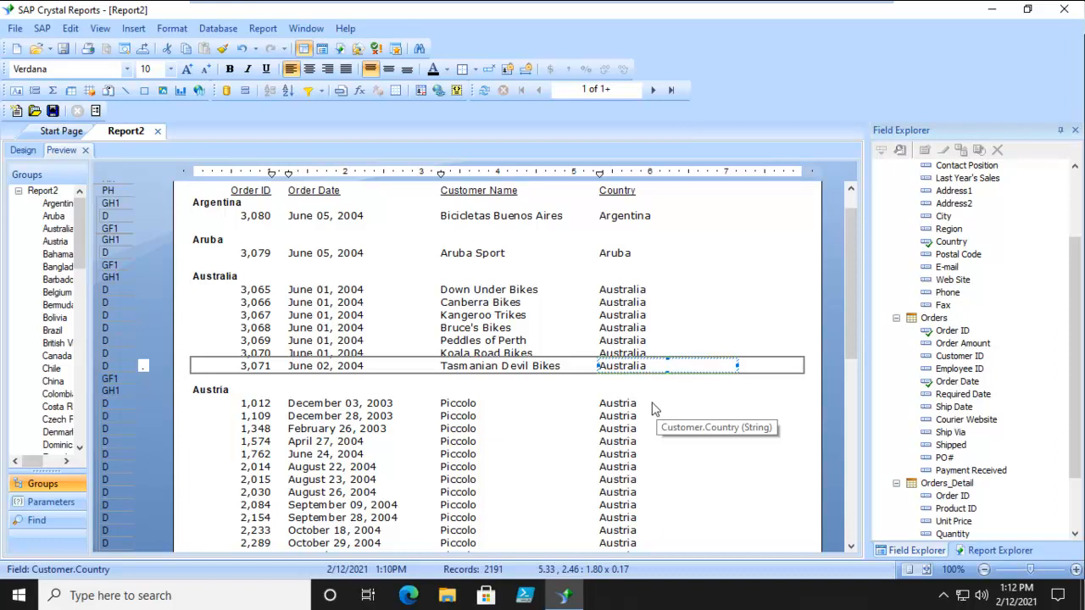
Insert a second group in the report design on Order Date in ascending order, with a section printed for each month
{"action": "left_click", "coordinate": [23, 151]}
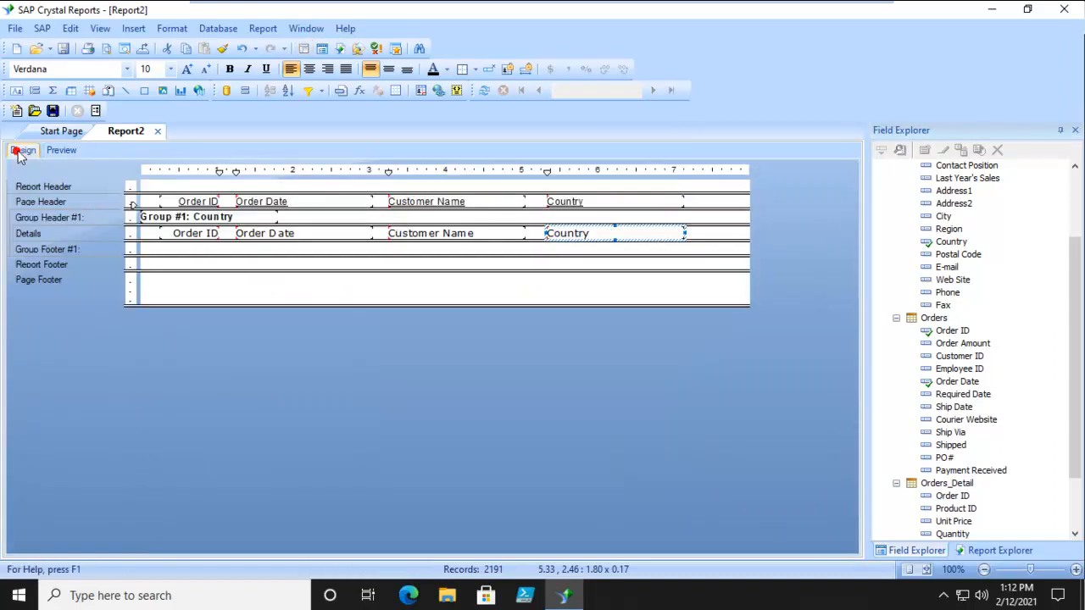
{"action": "left_click", "coordinate": [34, 90]}
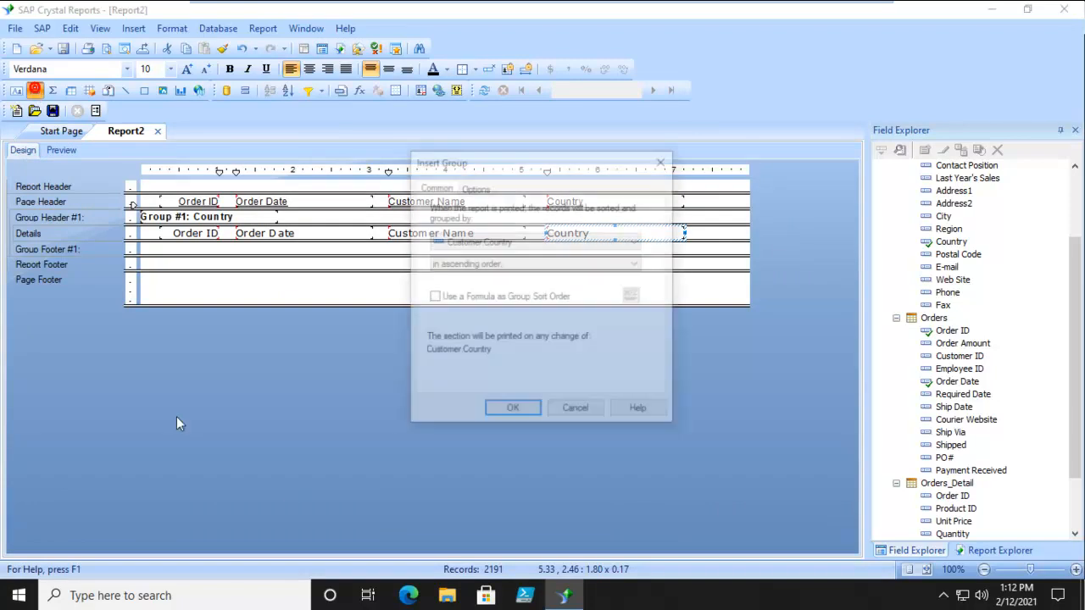
{"action": "left_click", "coordinate": [511, 241]}
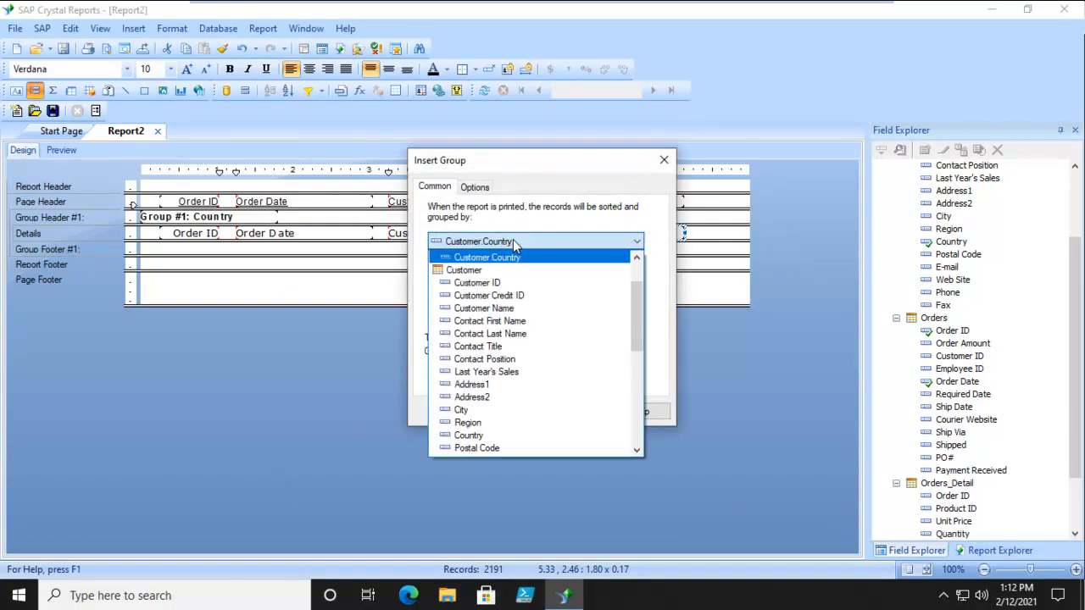
{"action": "scroll", "coordinate": [509, 346], "scroll_direction": "down", "scroll_amount": 6}
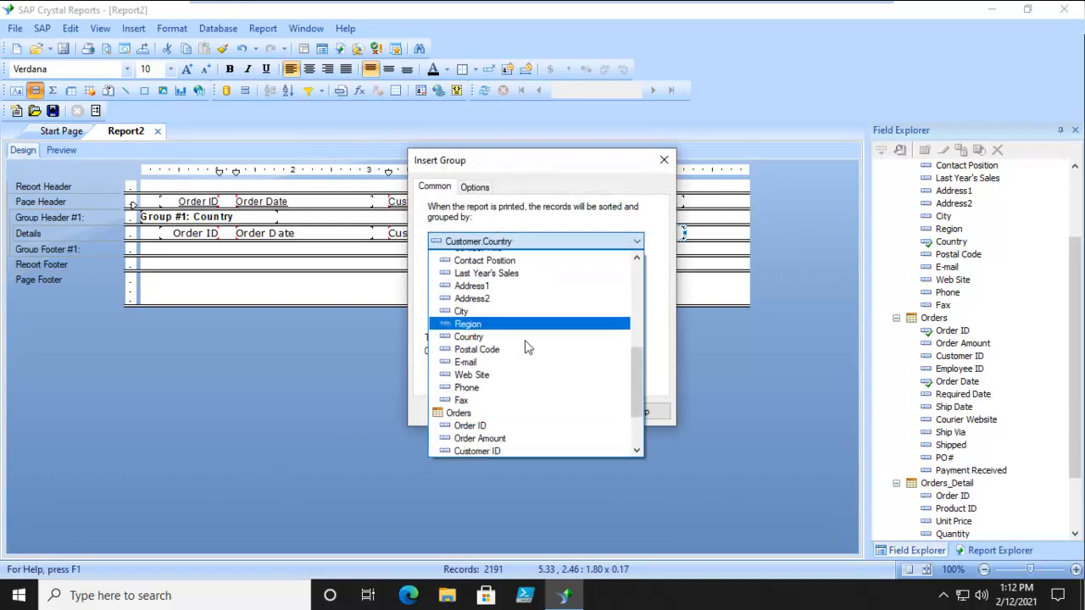
{"action": "scroll", "coordinate": [526, 346], "scroll_direction": "down", "scroll_amount": 2}
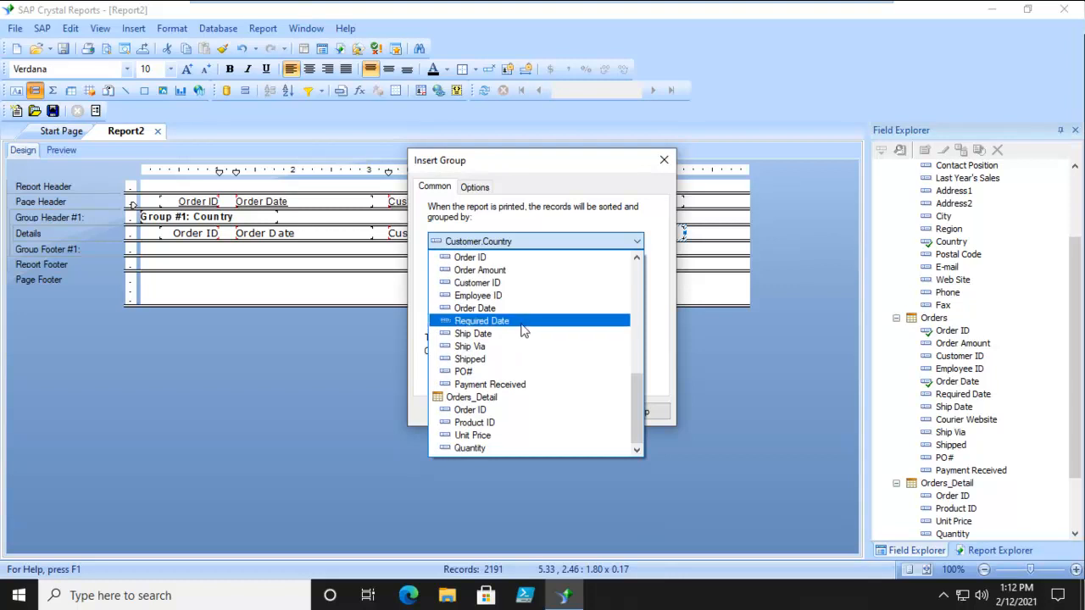
{"action": "left_click", "coordinate": [502, 310]}
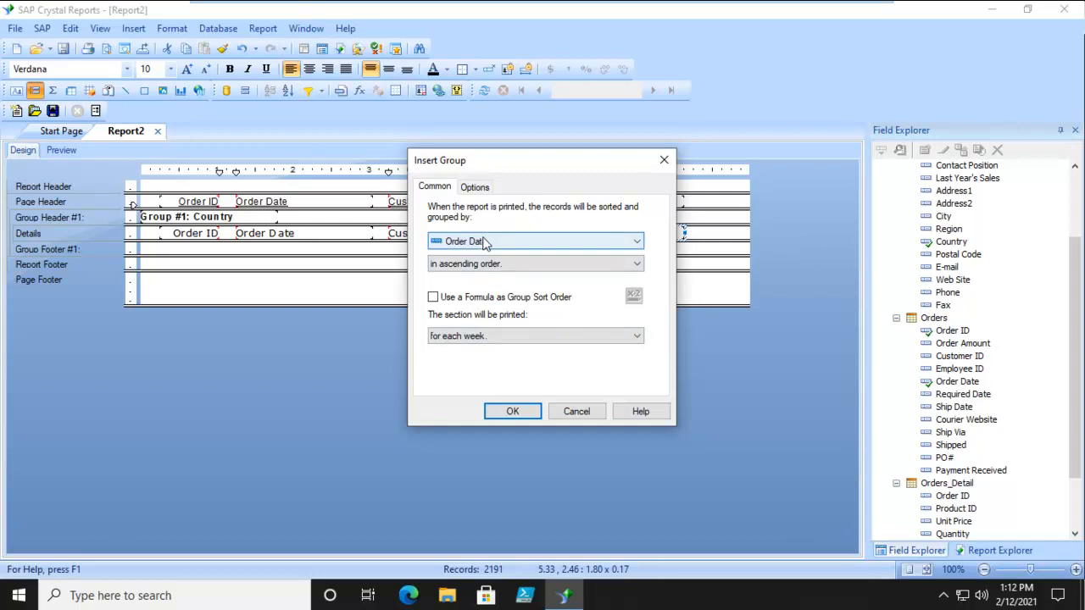
{"action": "left_click", "coordinate": [479, 337]}
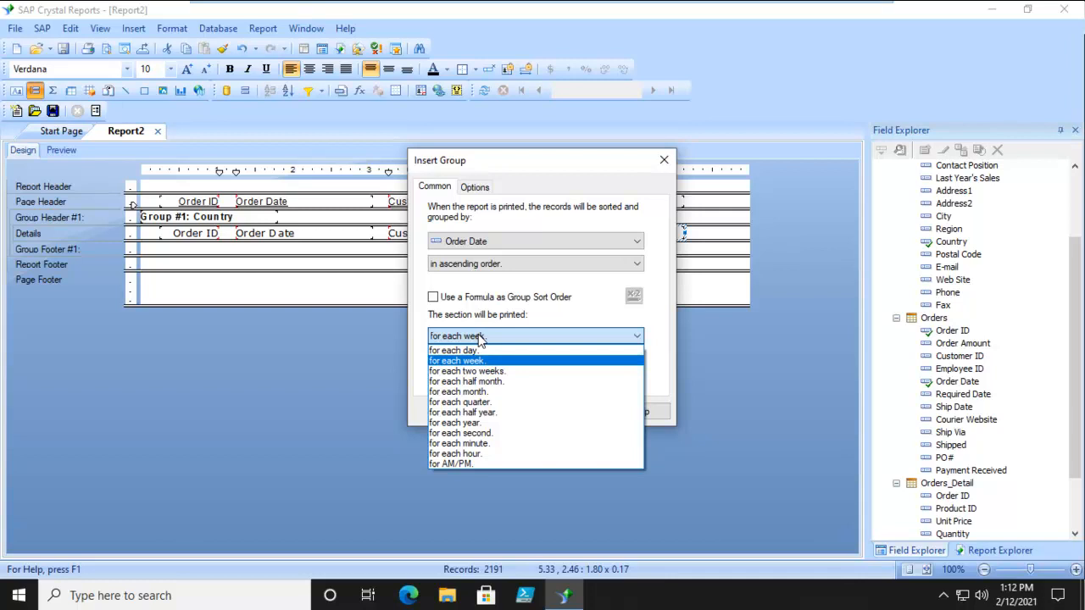
{"action": "left_click", "coordinate": [475, 392]}
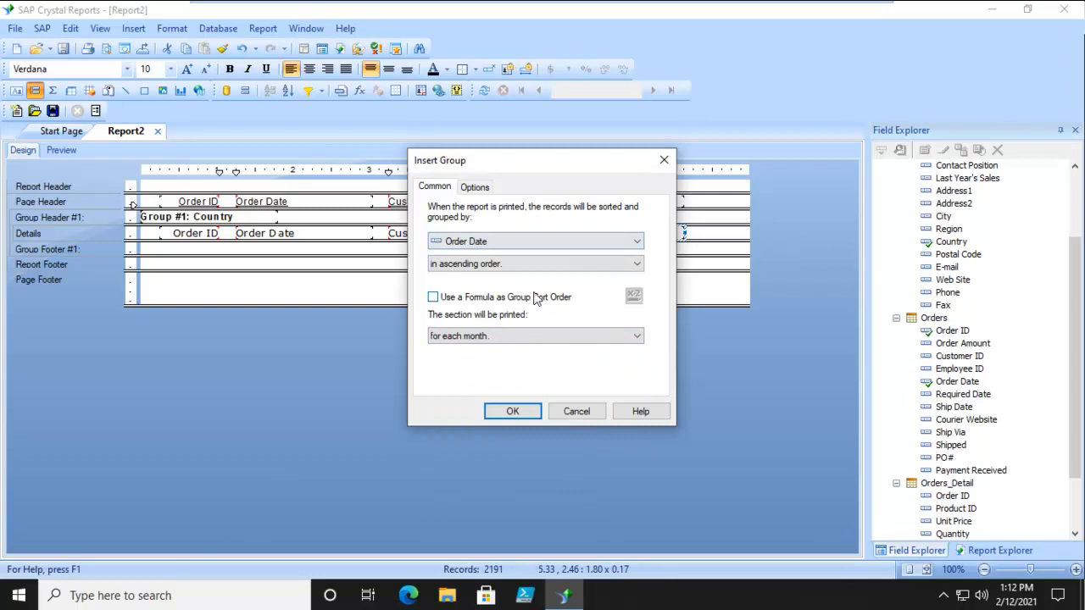
{"action": "left_click", "coordinate": [512, 412]}
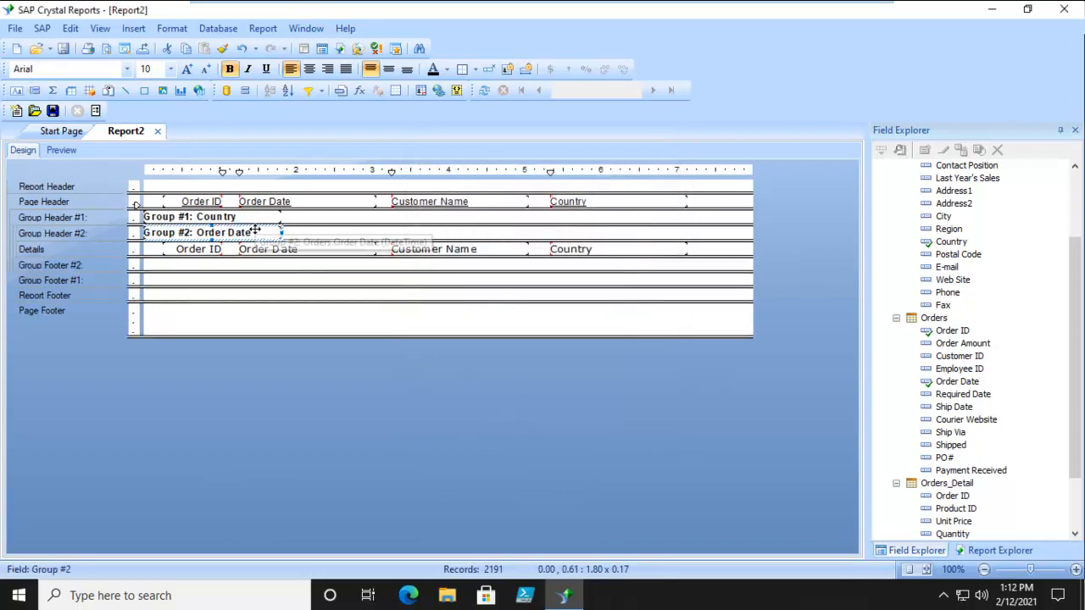
Indent the Order Date group name in Group Header #2 to about 0.34 inches
{"action": "key", "text": "Right"}
{"action": "key", "text": "Right"}
{"action": "key", "text": "Right"}
{"action": "key", "text": "Right"}
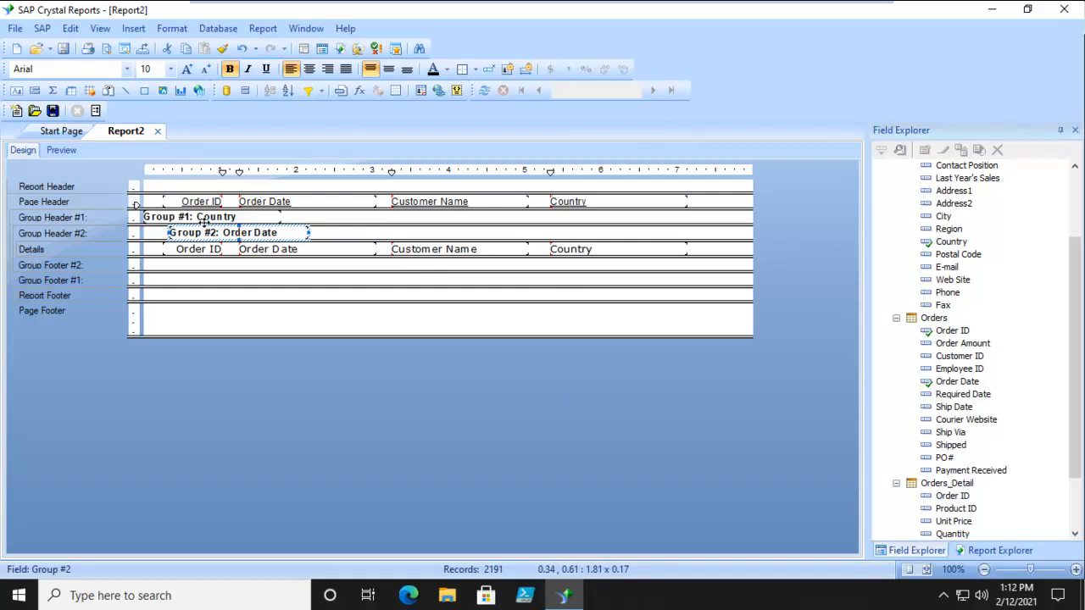
Preview the report and examine the monthly order groups nested under each country
{"action": "left_click", "coordinate": [63, 151]}
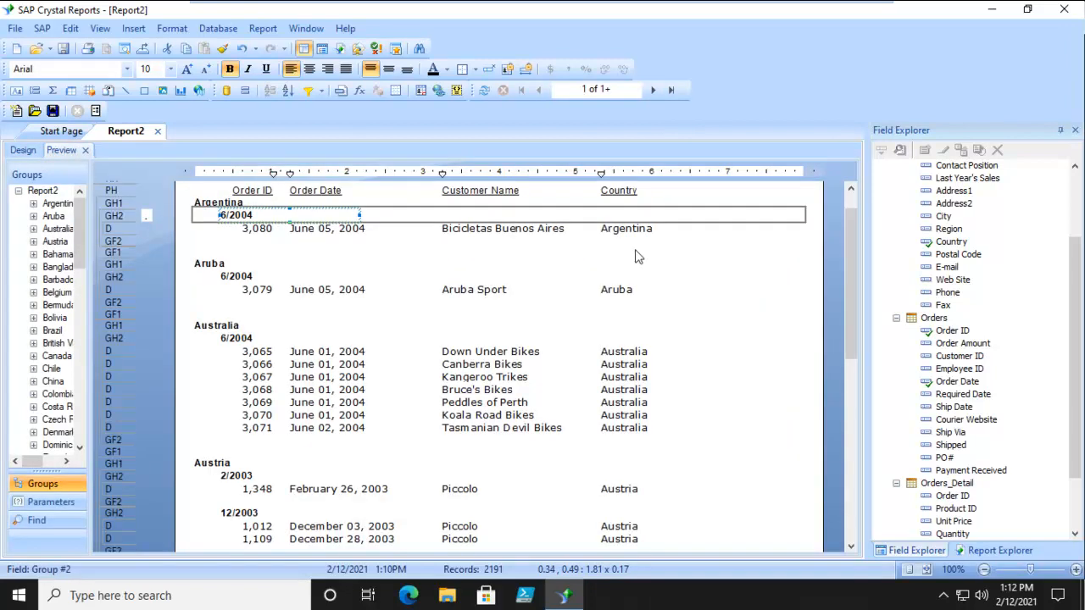
{"action": "left_click", "coordinate": [737, 270]}
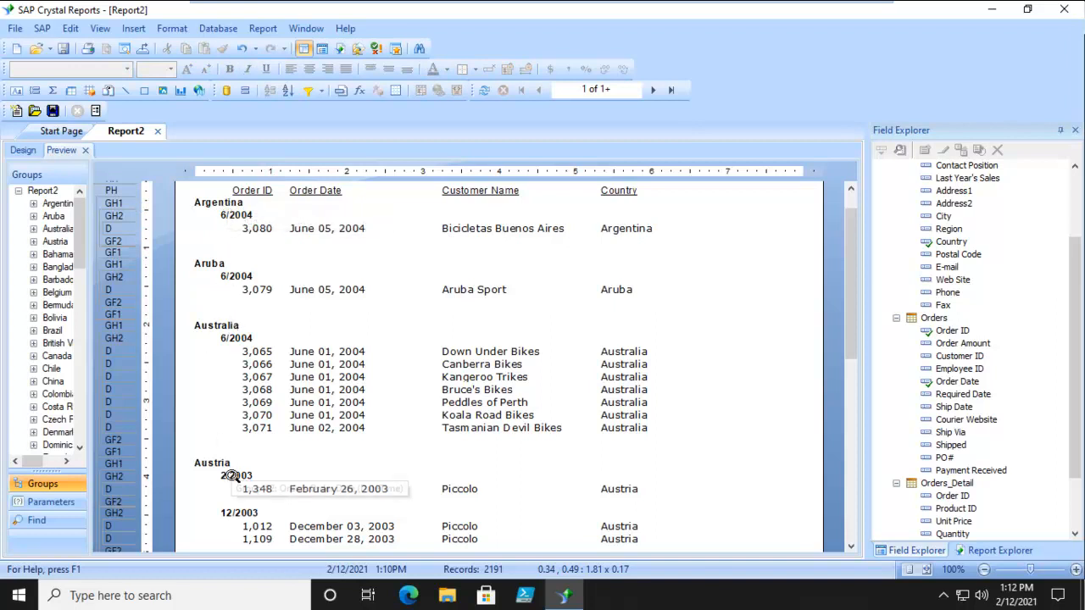
{"action": "scroll", "coordinate": [762, 333], "scroll_direction": "down", "scroll_amount": 5}
{"action": "scroll", "coordinate": [763, 334], "scroll_direction": "up", "scroll_amount": 5}
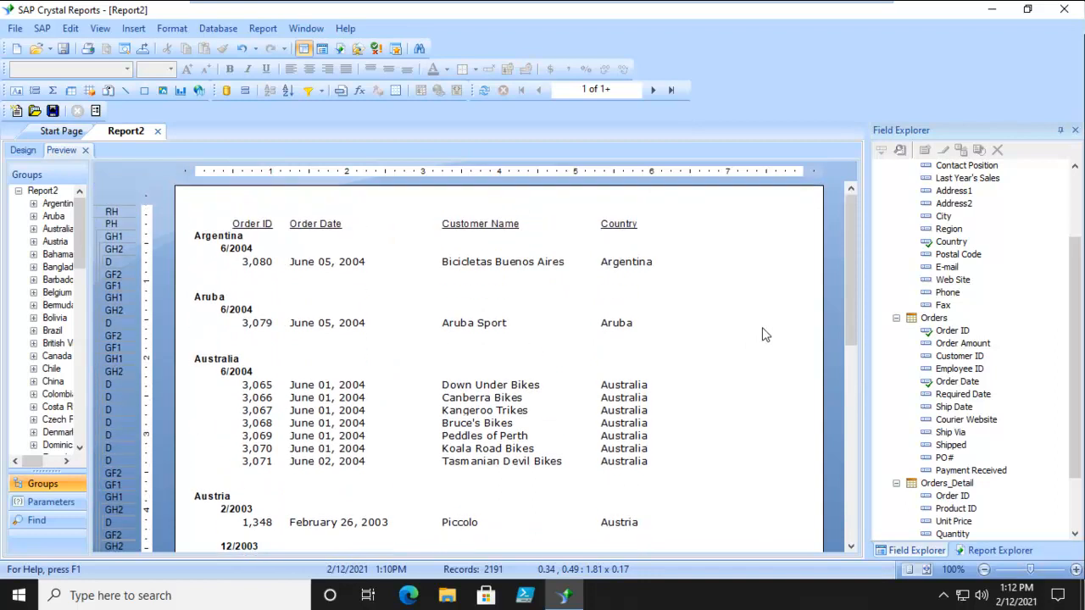
Format the Order Date group name in Group Header #2 with the Mar-99 date style
{"action": "left_click", "coordinate": [23, 150]}
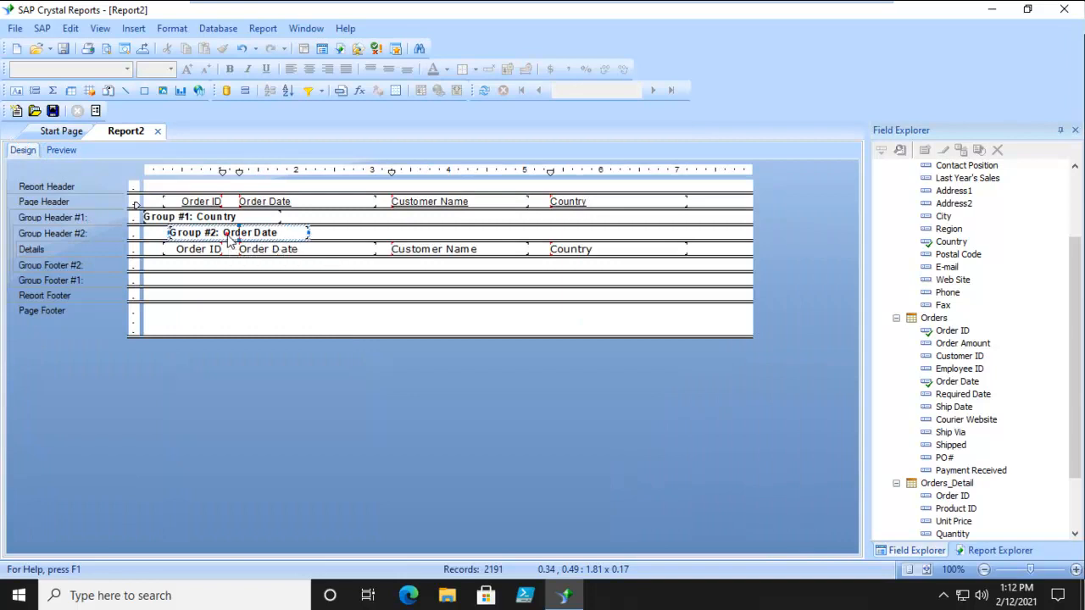
{"action": "left_click", "coordinate": [267, 234]}
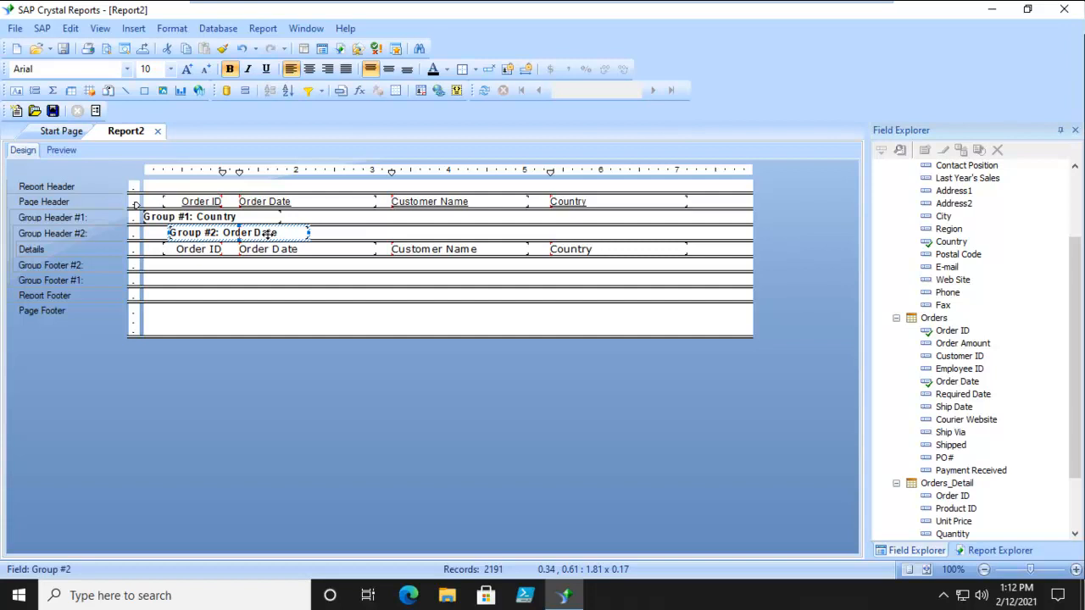
{"action": "right_click", "coordinate": [237, 238]}
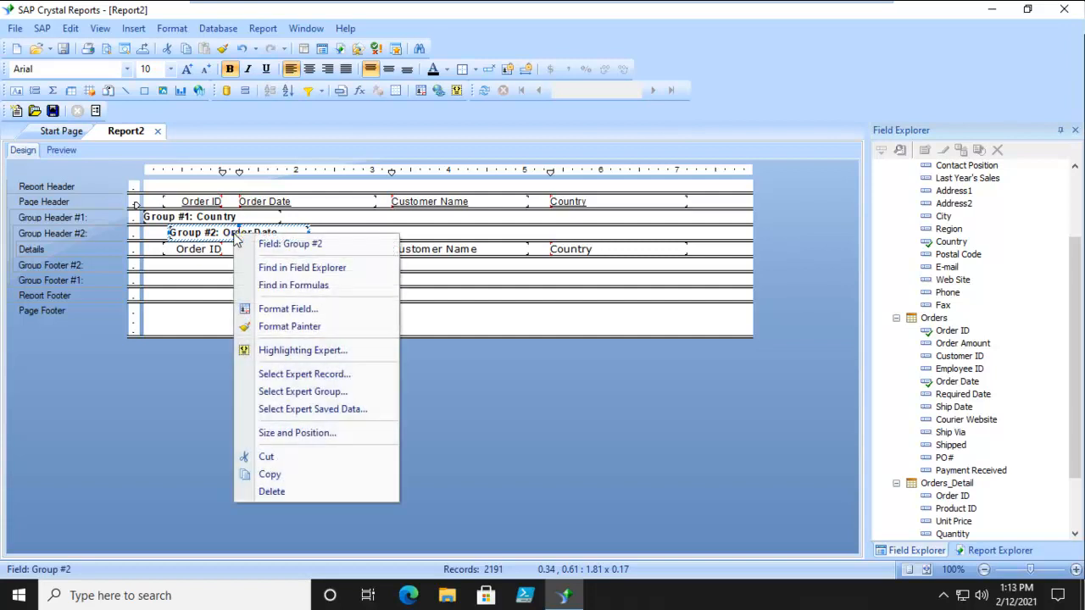
{"action": "left_click", "coordinate": [265, 307]}
{"action": "left_click_drag", "start_coordinate": [534, 190], "coordinate": [543, 245]}
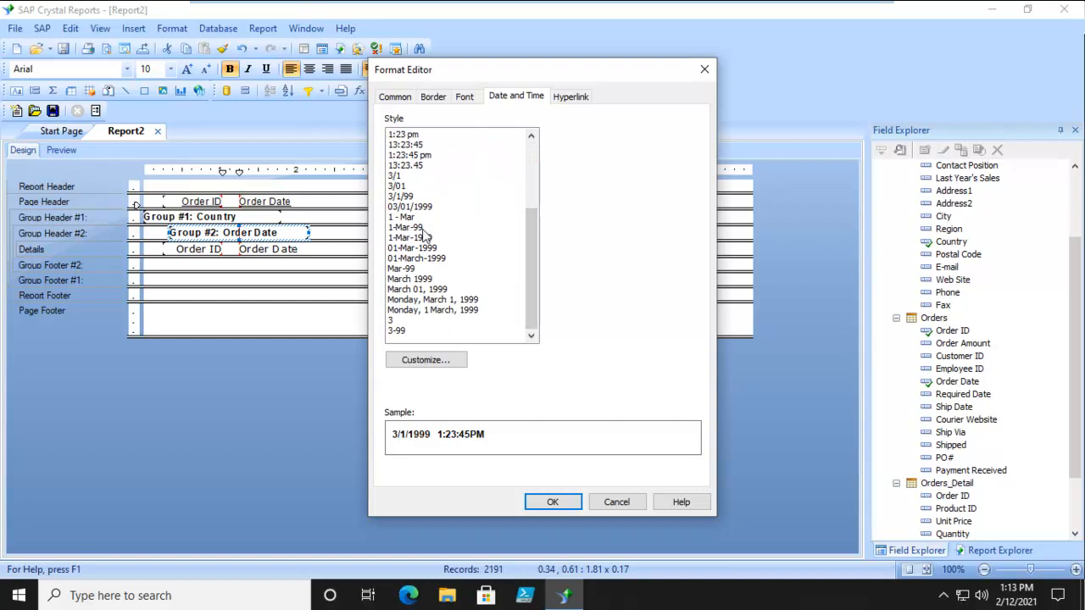
{"action": "left_click", "coordinate": [404, 228]}
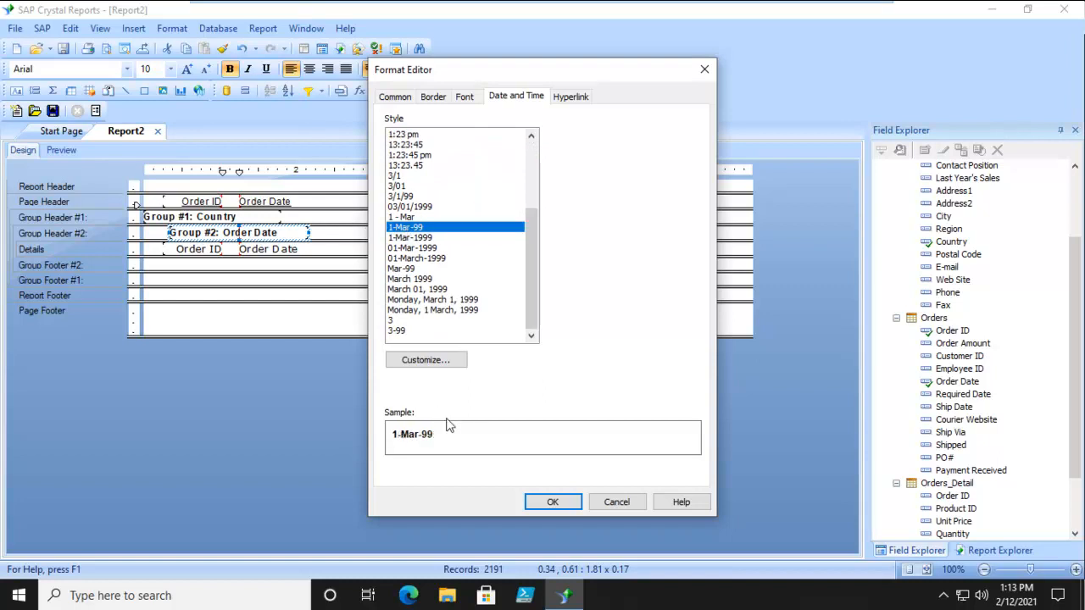
{"action": "left_click", "coordinate": [400, 268]}
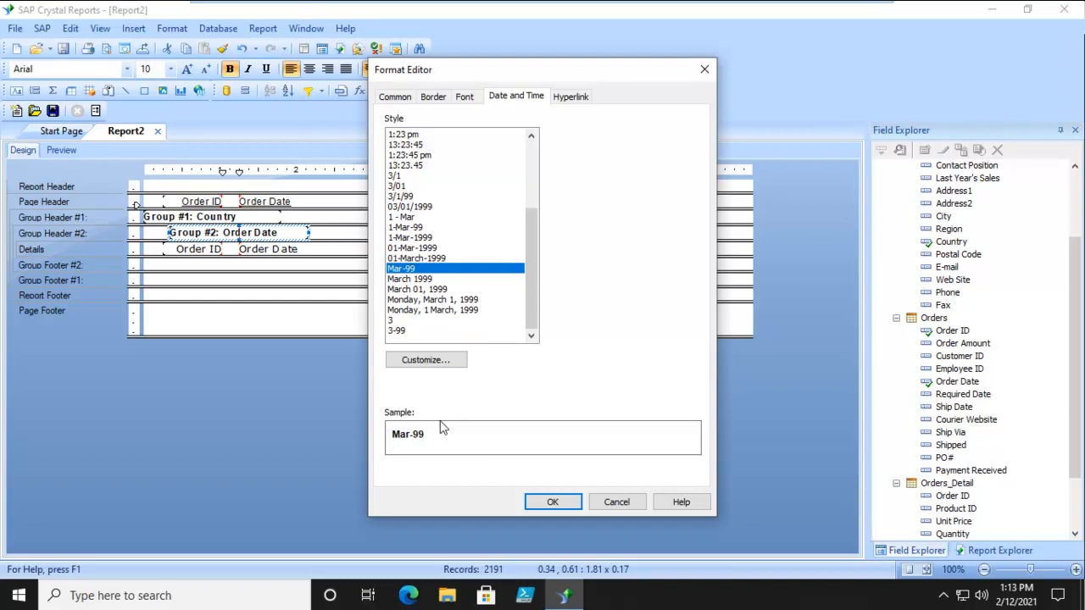
{"action": "left_click", "coordinate": [552, 502]}
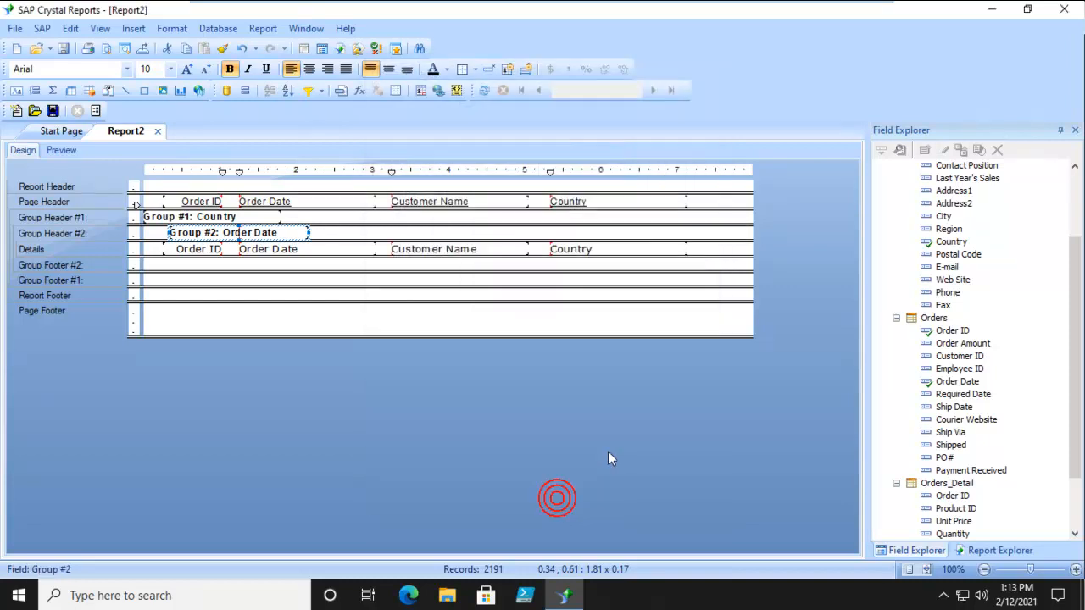
Preview the report and examine the month headings in their new date format
{"action": "left_click", "coordinate": [61, 151]}
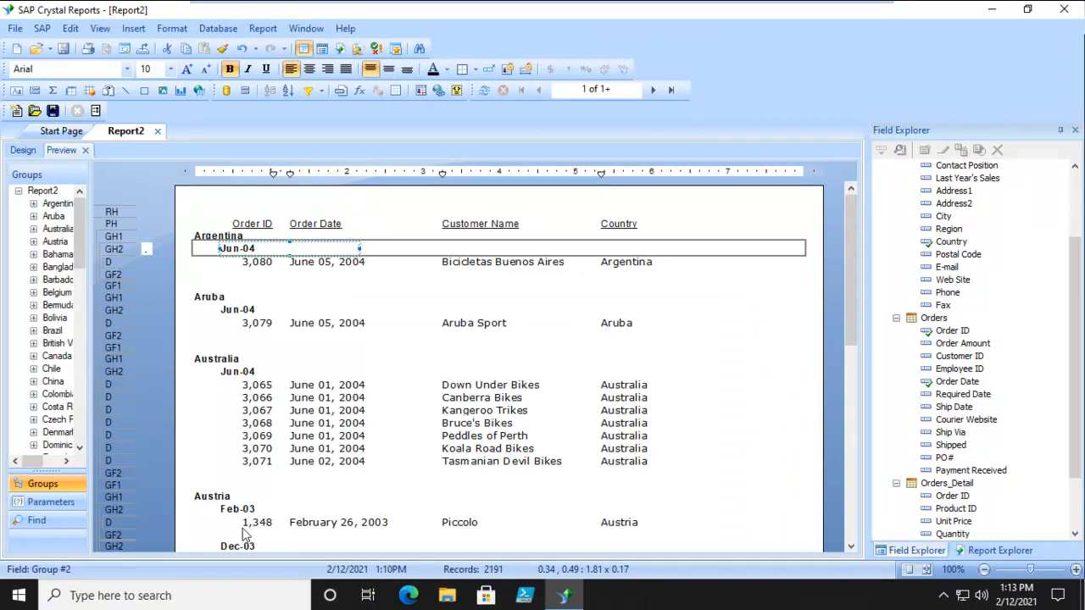
{"action": "scroll", "coordinate": [695, 301], "scroll_direction": "down", "scroll_amount": 9}
{"action": "scroll", "coordinate": [733, 387], "scroll_direction": "up", "scroll_amount": 9}
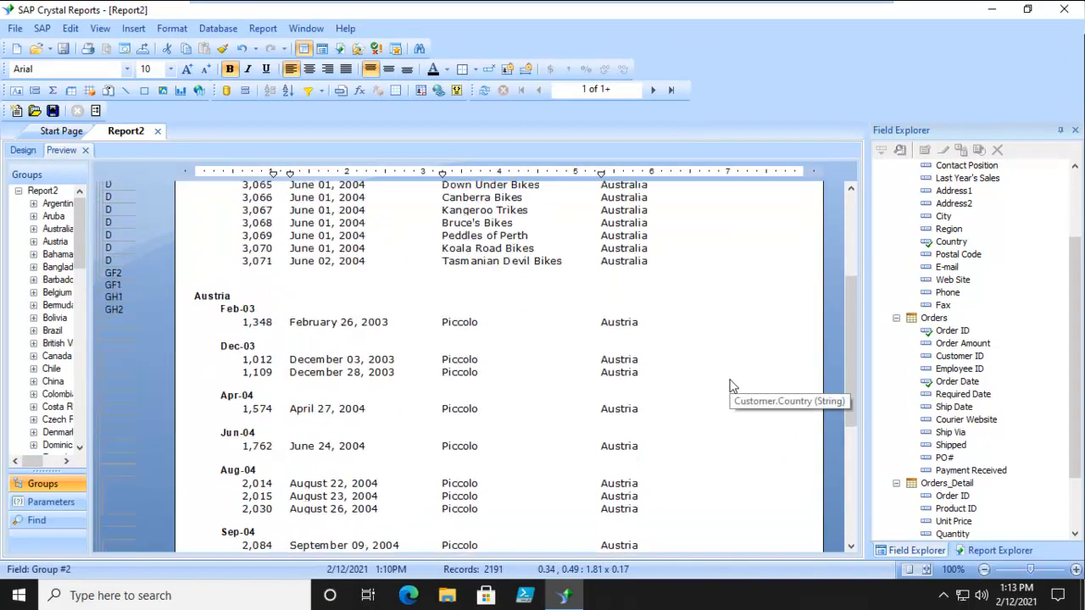
Suppress the Details section without drill-down and preview the report with only its group headings
{"action": "left_click", "coordinate": [23, 150]}
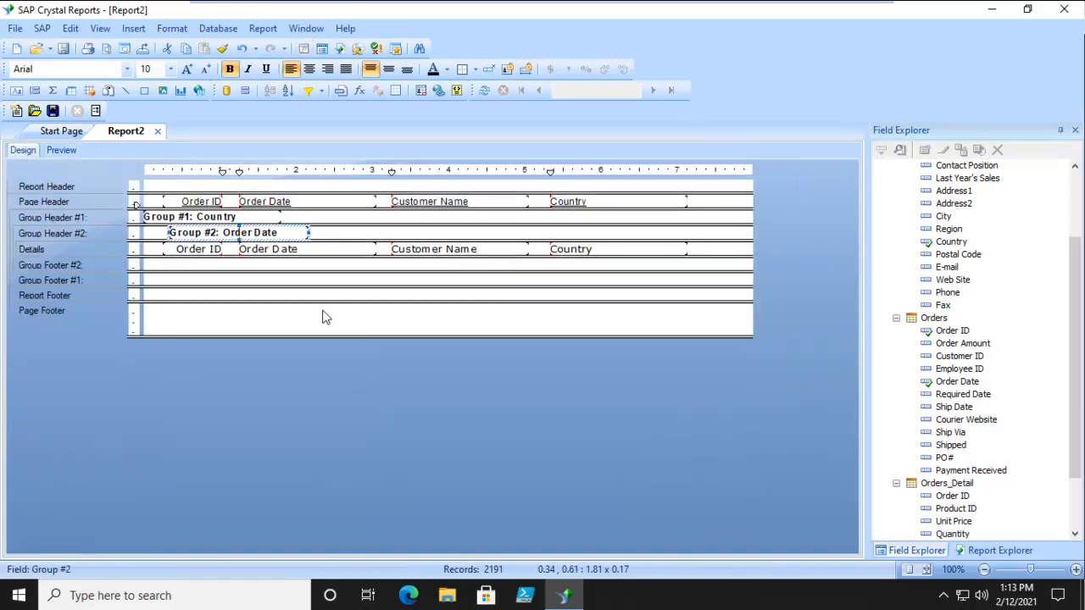
{"action": "right_click", "coordinate": [105, 250]}
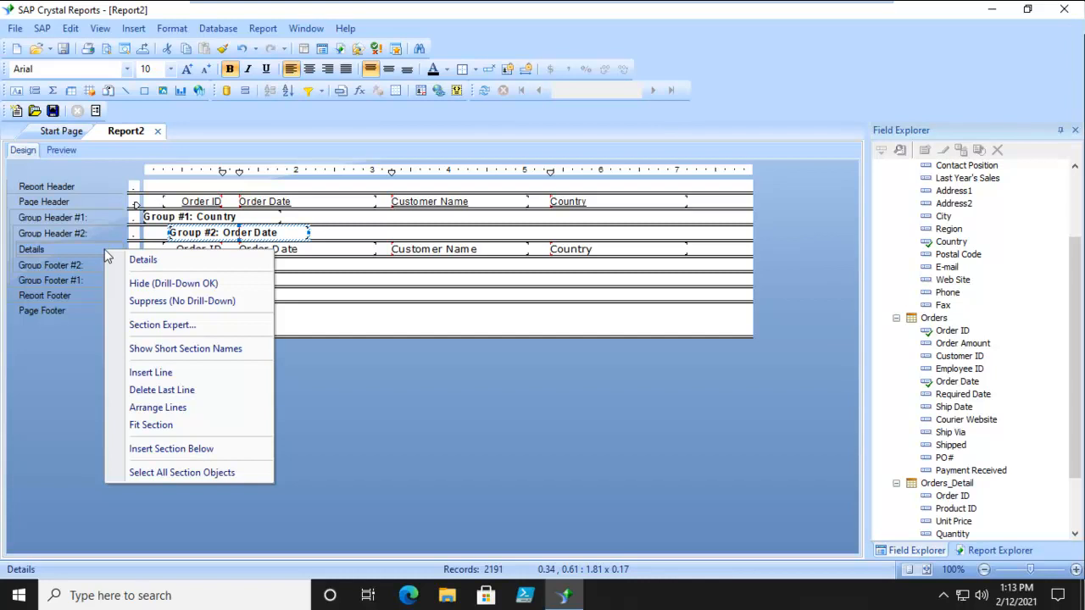
{"action": "left_click", "coordinate": [142, 302]}
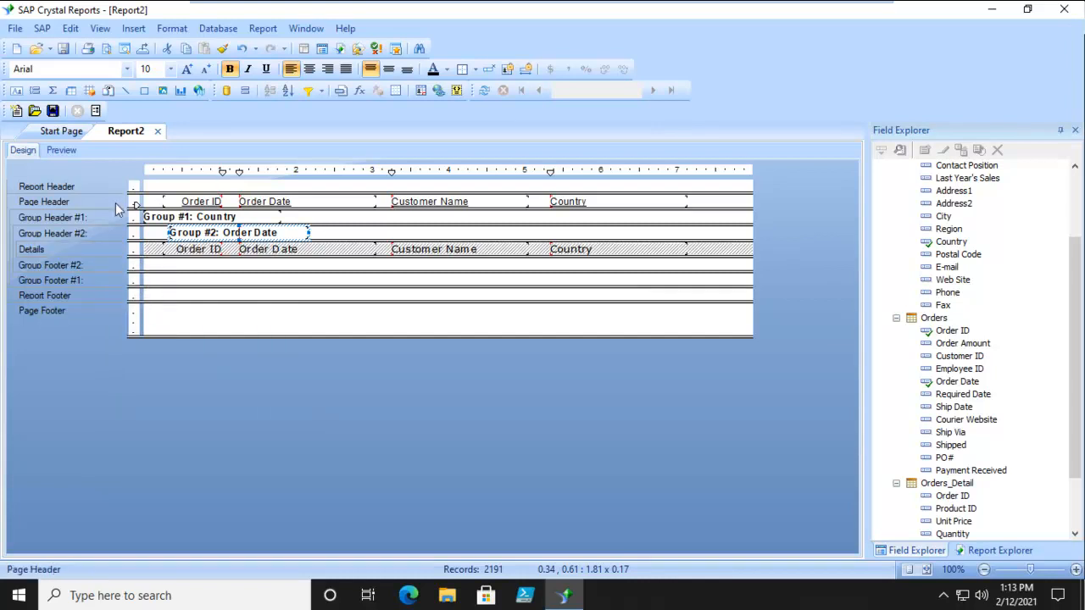
{"action": "left_click", "coordinate": [56, 152]}
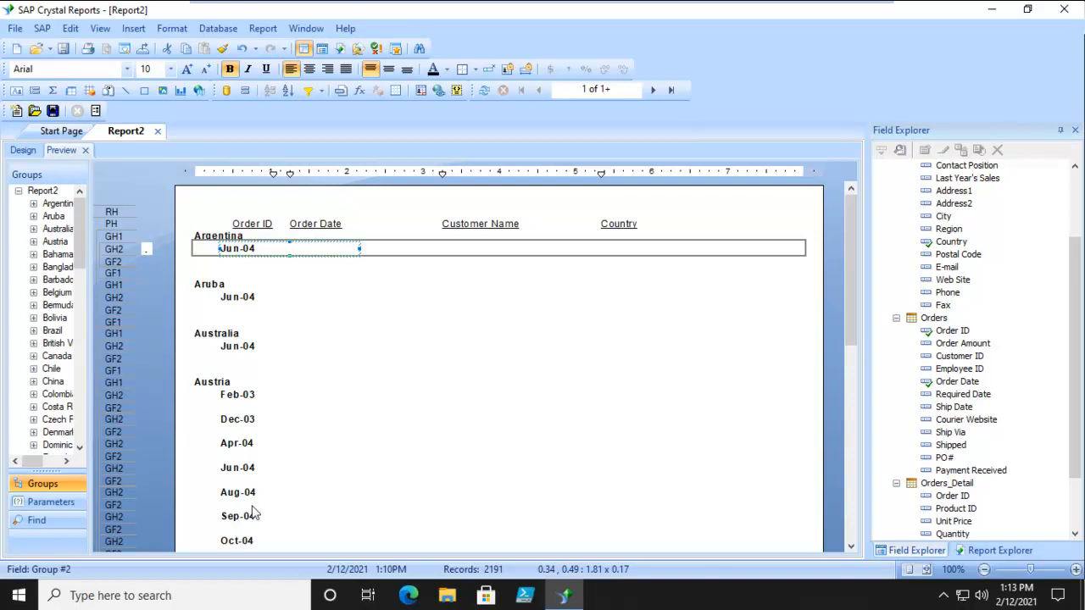
Return to the report design and remove the suppression from the Details section
{"action": "left_click", "coordinate": [23, 153]}
{"action": "right_click", "coordinate": [92, 249]}
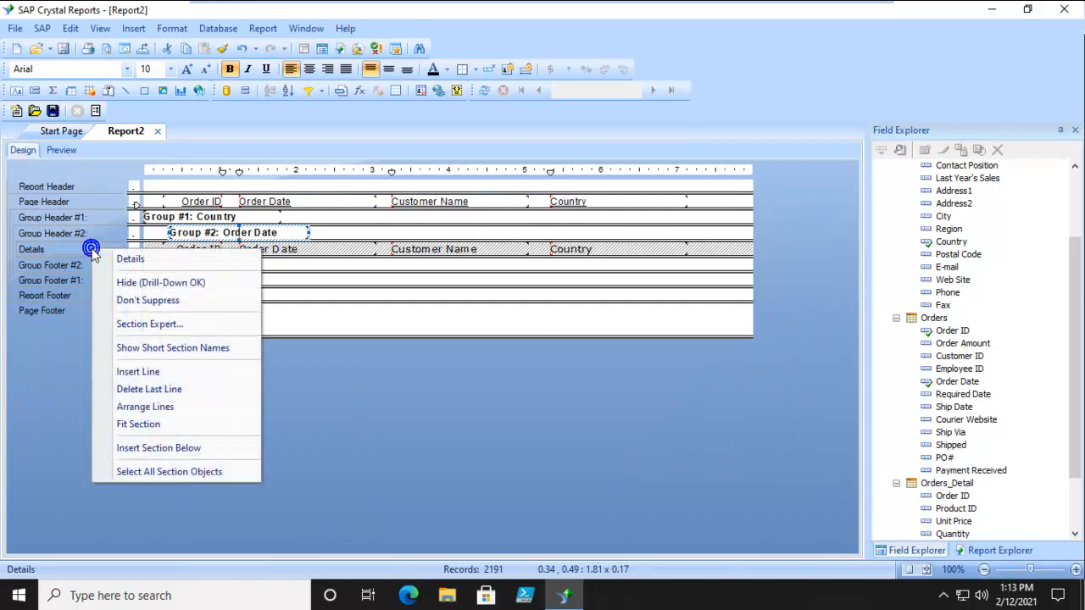
{"action": "left_click", "coordinate": [169, 301]}
{"action": "left_click", "coordinate": [247, 416]}
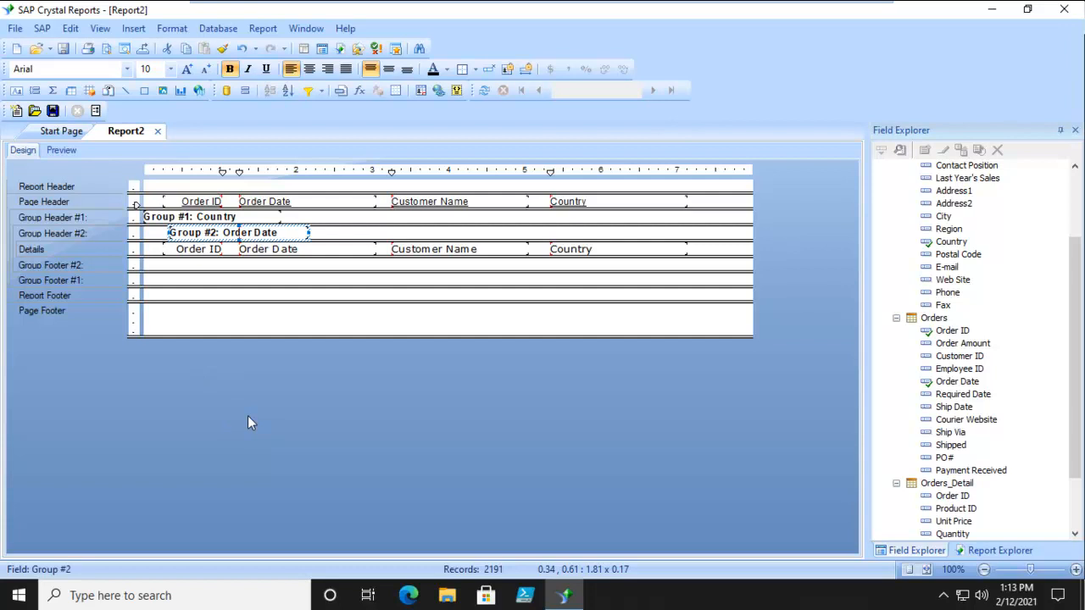
Check the calculations offered for Customer.Country in a new summary and choose Order Amount from the Orders table as the field to summarize
{"action": "left_click", "coordinate": [53, 92]}
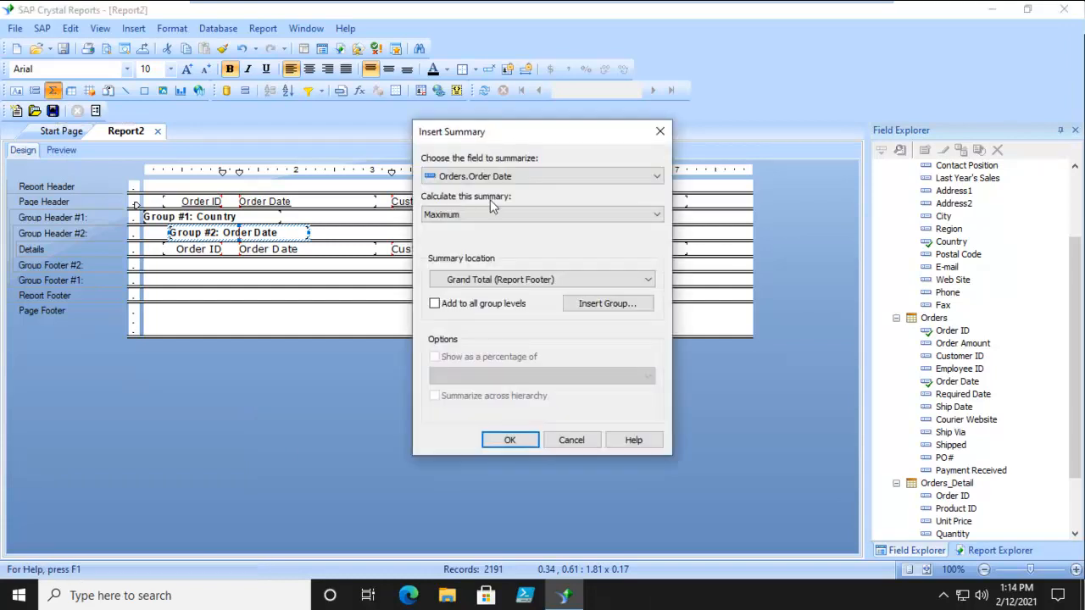
{"action": "left_click", "coordinate": [655, 176]}
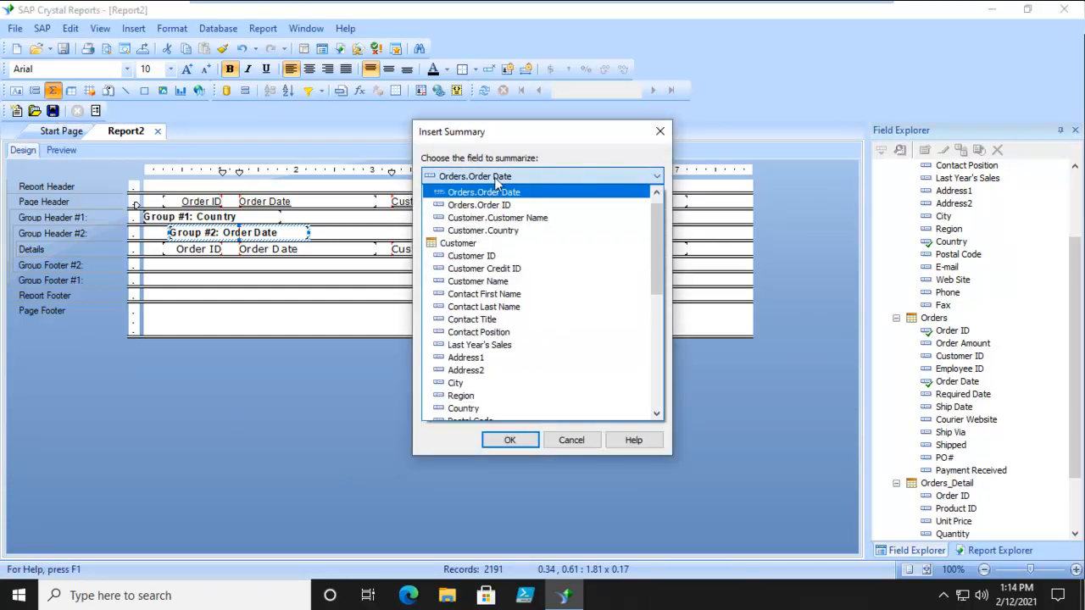
{"action": "left_click", "coordinate": [483, 230]}
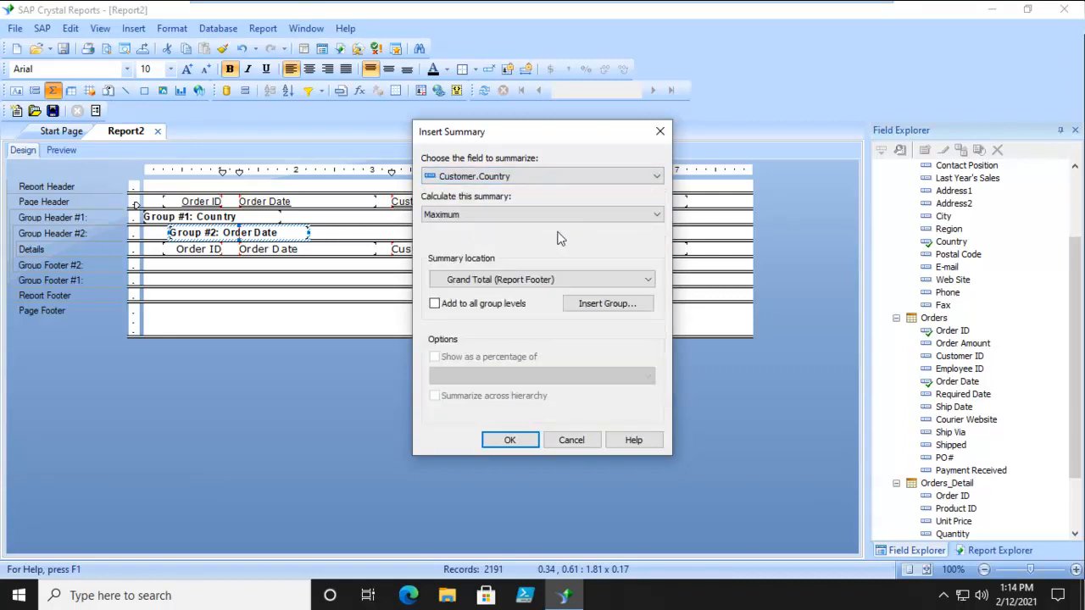
{"action": "left_click", "coordinate": [479, 214]}
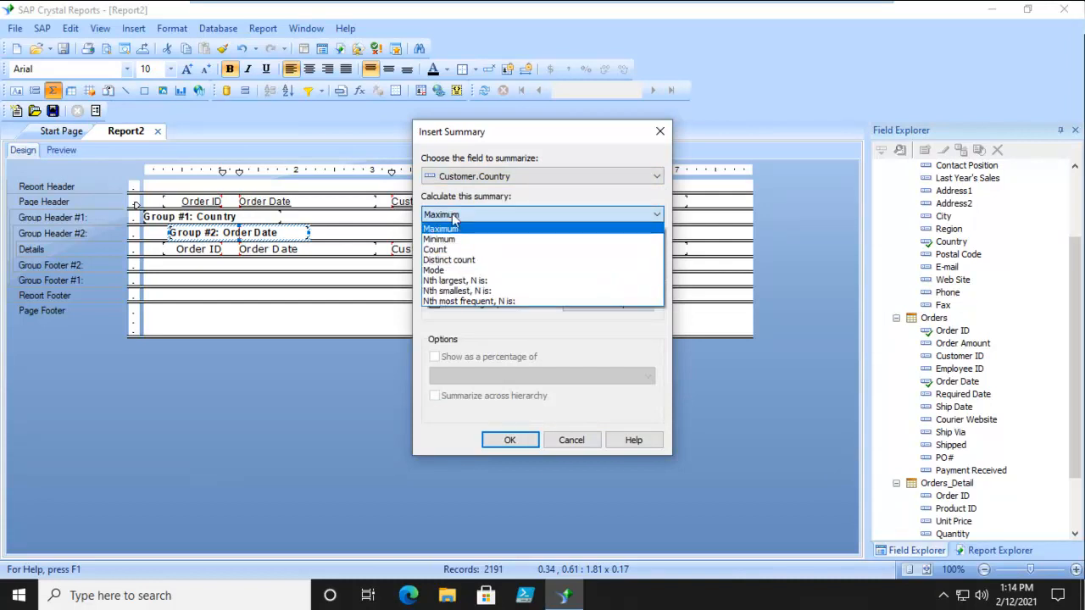
{"action": "left_click", "coordinate": [453, 218]}
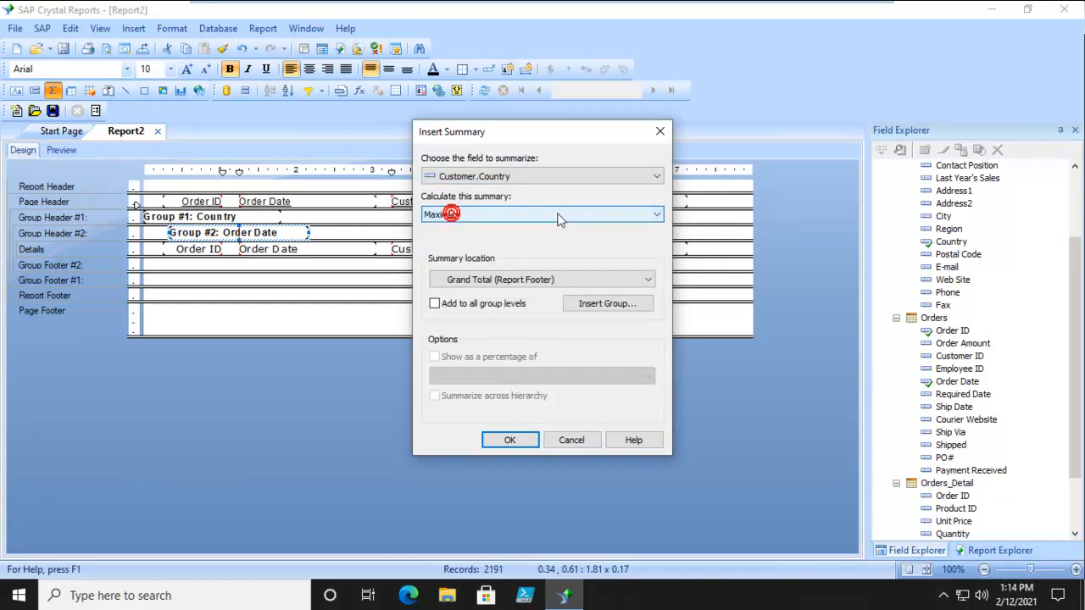
{"action": "left_click", "coordinate": [527, 179]}
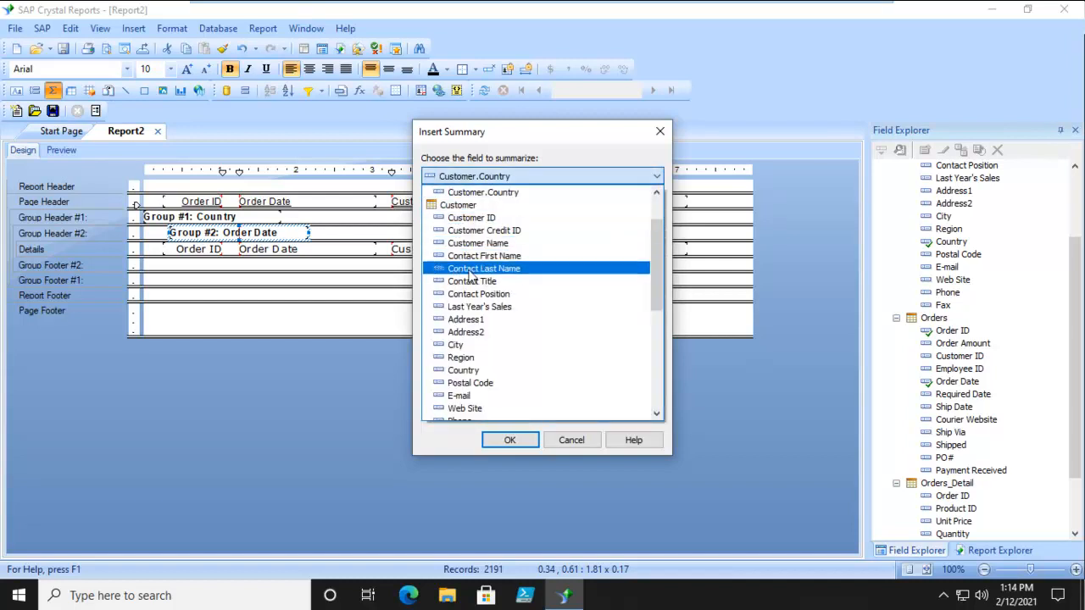
{"action": "scroll", "coordinate": [516, 330], "scroll_direction": "down", "scroll_amount": 2}
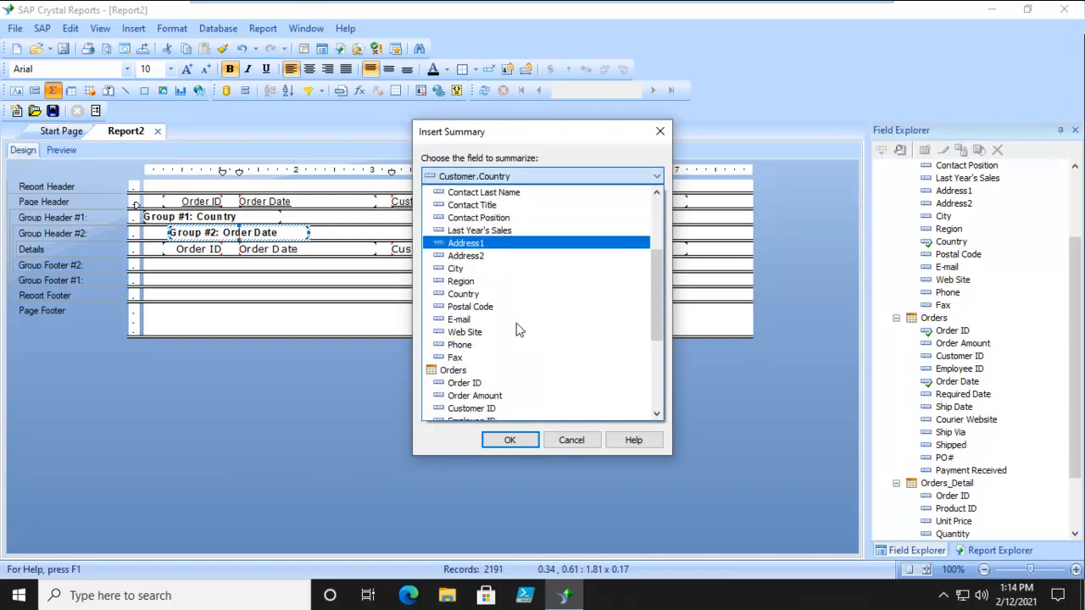
{"action": "scroll", "coordinate": [517, 329], "scroll_direction": "down", "scroll_amount": 2}
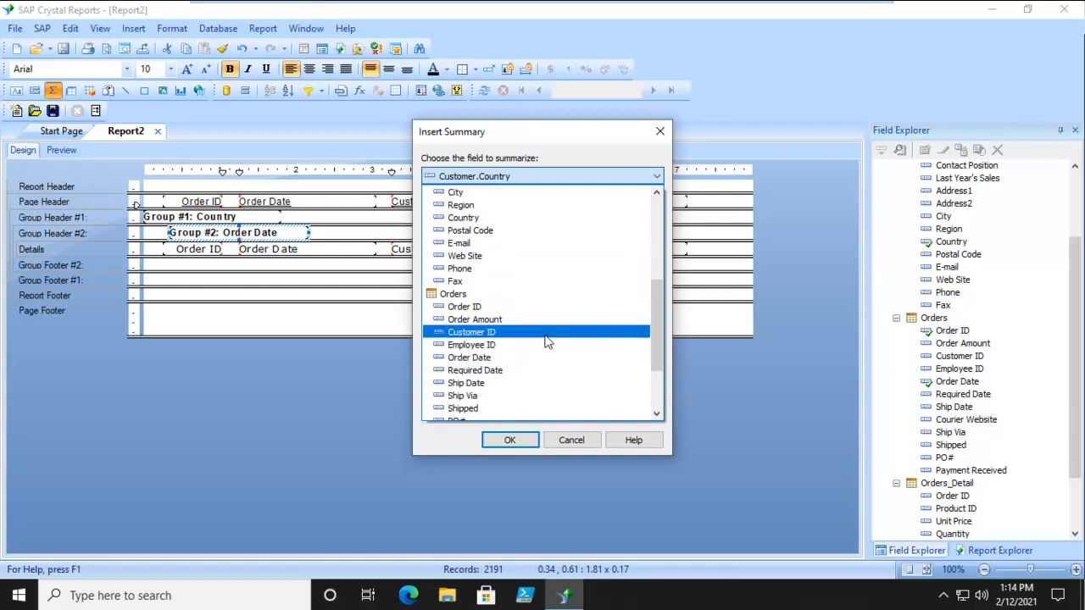
{"action": "left_click", "coordinate": [506, 319]}
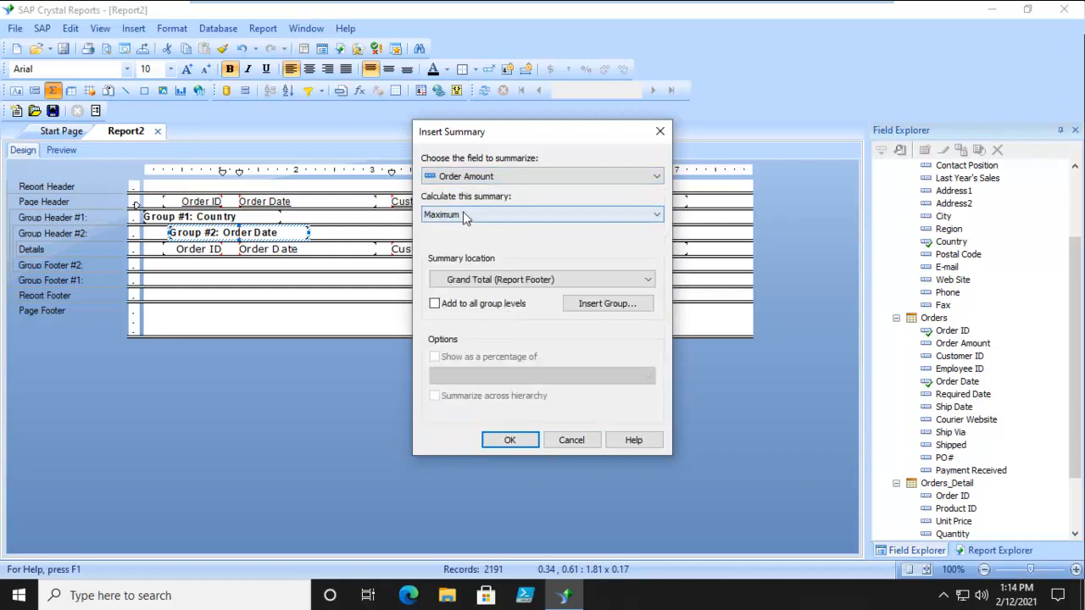
Set the summary calculation to Sum, place it in Group #1: Customer.Country, and insert it
{"action": "left_click", "coordinate": [472, 215]}
{"action": "left_click", "coordinate": [445, 229]}
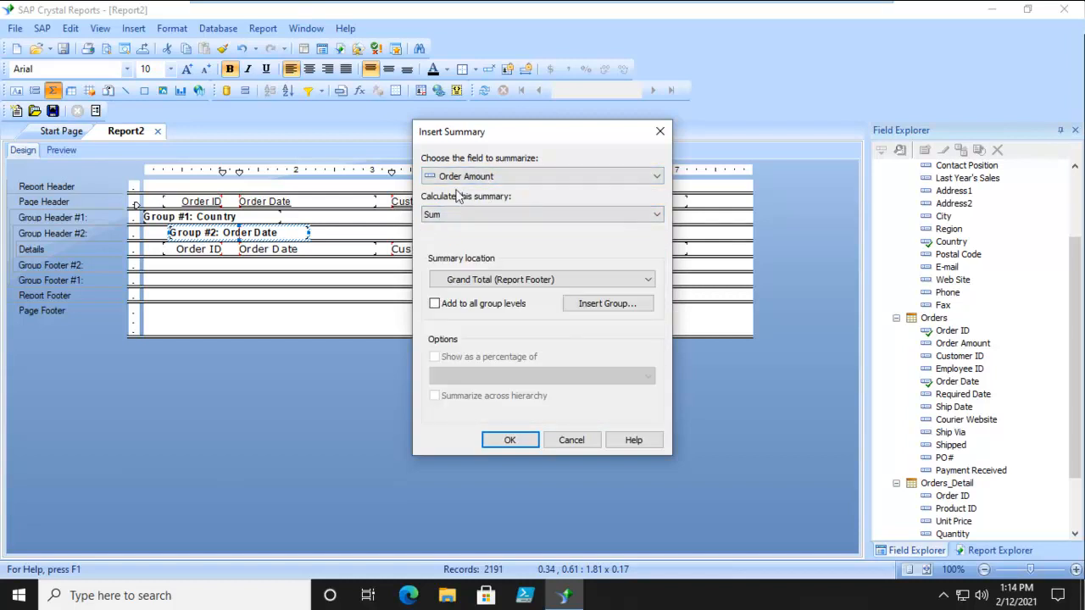
{"action": "left_click", "coordinate": [536, 280]}
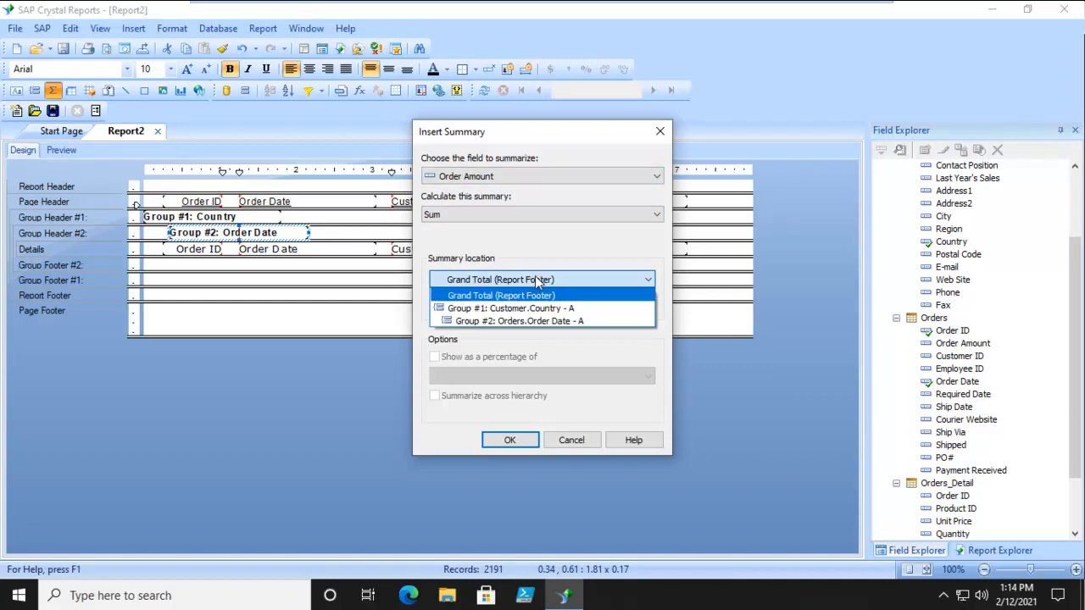
{"action": "left_click", "coordinate": [504, 310]}
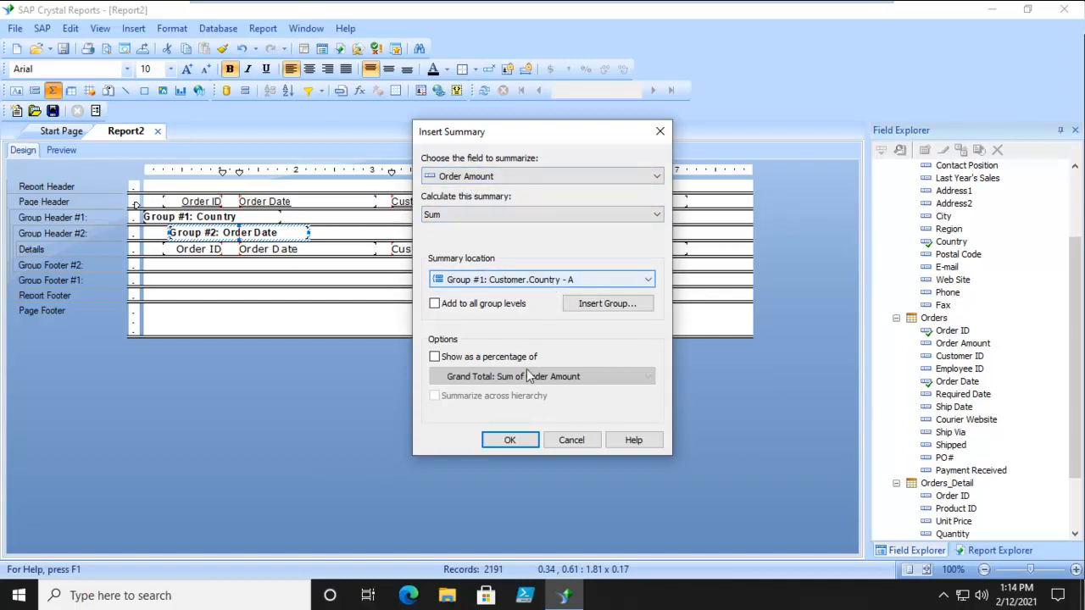
{"action": "left_click", "coordinate": [519, 441]}
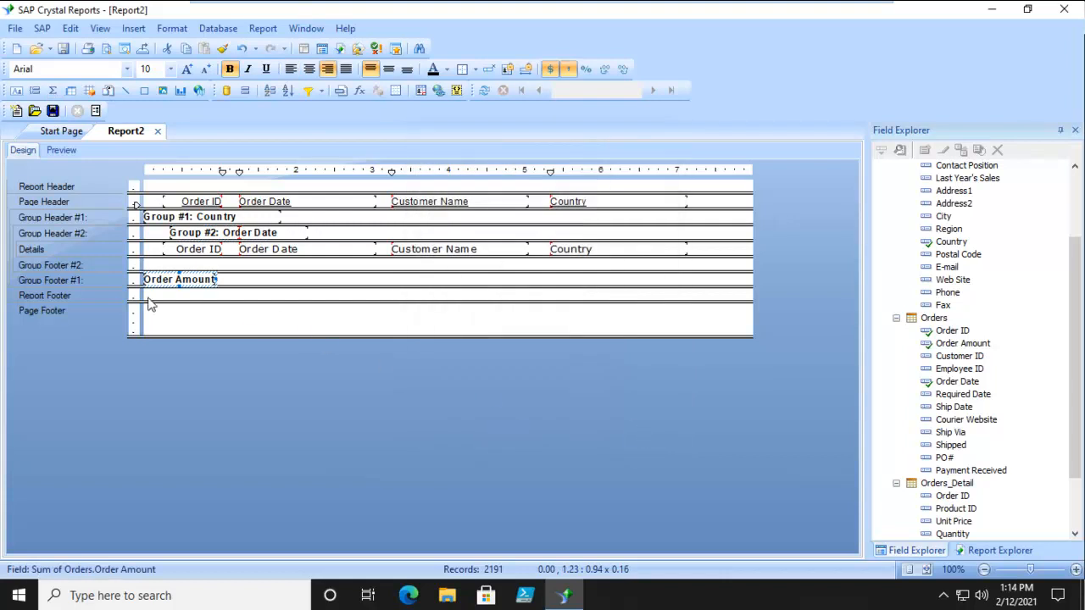
Give the Group Footer #1 section a custom light yellow background color in the Section Expert
{"action": "right_click", "coordinate": [106, 277]}
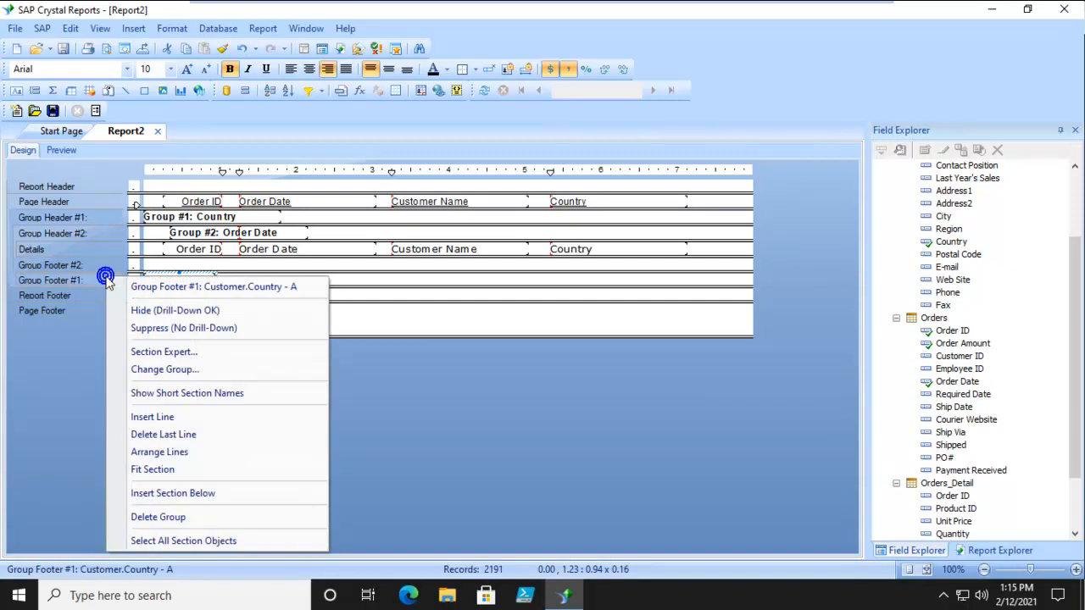
{"action": "left_click", "coordinate": [149, 352]}
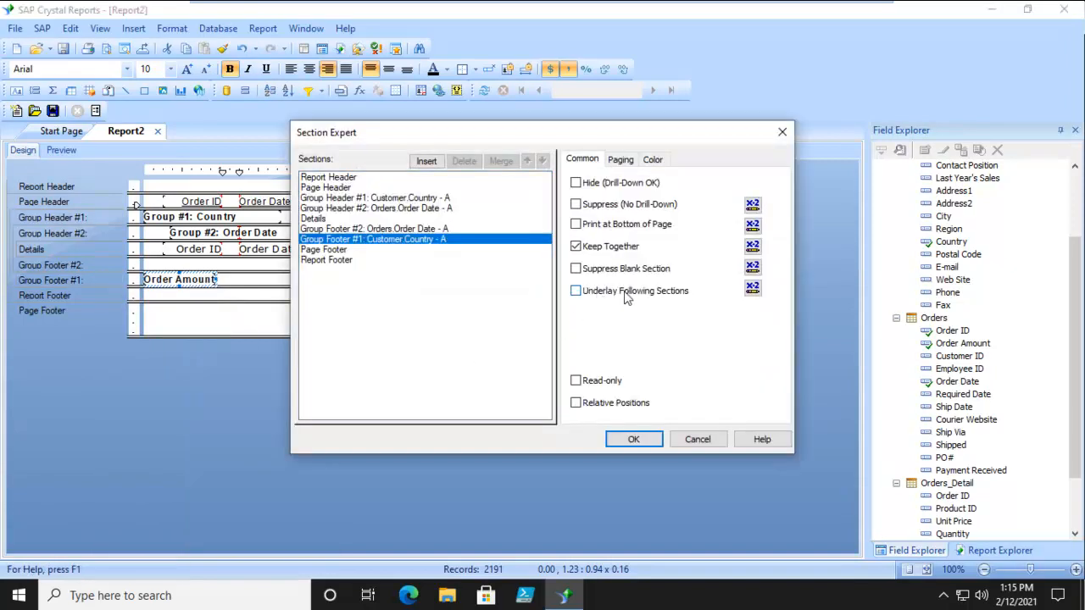
{"action": "left_click", "coordinate": [654, 161]}
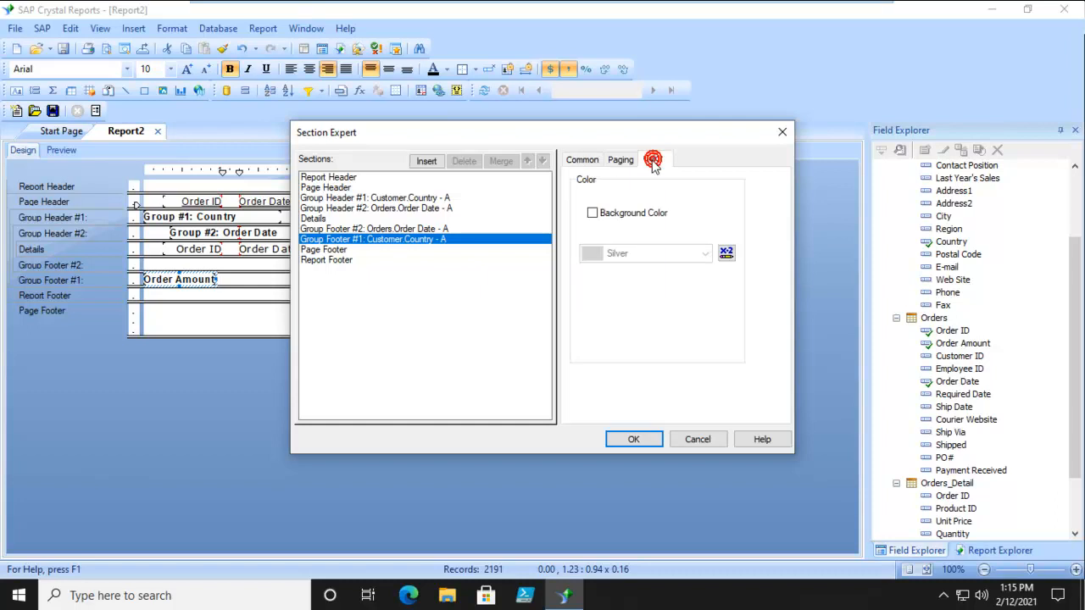
{"action": "left_click", "coordinate": [598, 213]}
{"action": "left_click", "coordinate": [704, 256]}
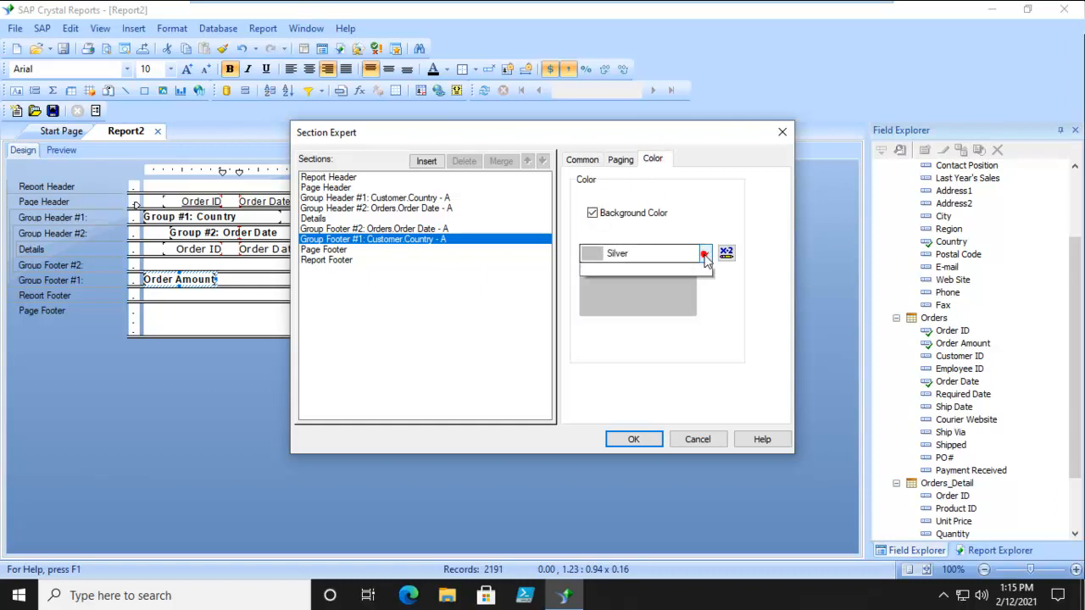
{"action": "left_click", "coordinate": [637, 272]}
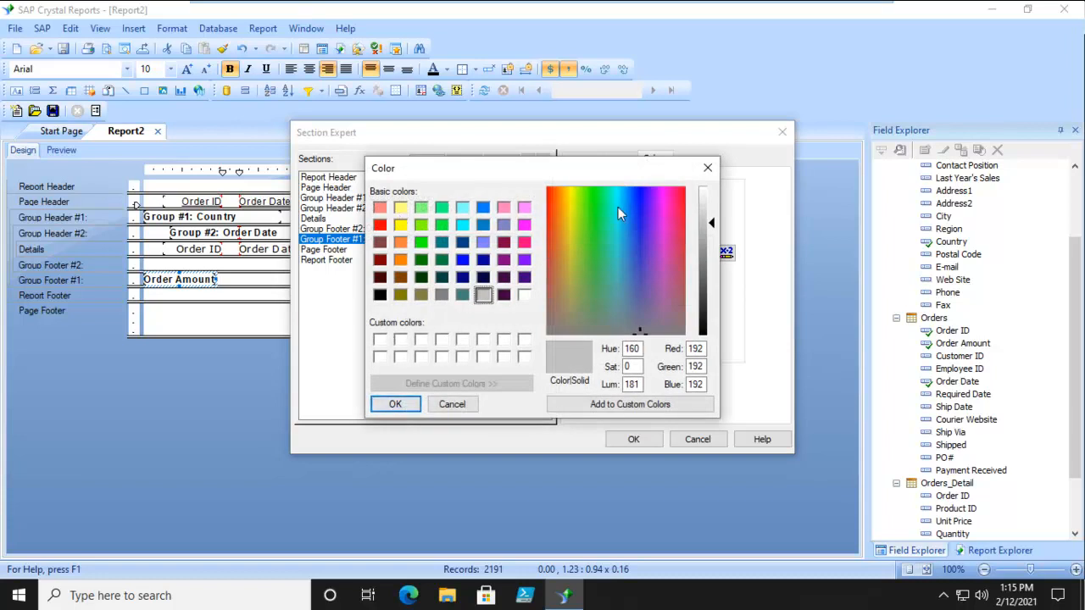
{"action": "left_click", "coordinate": [573, 192]}
{"action": "left_click_drag", "start_coordinate": [707, 217], "coordinate": [703, 206]}
{"action": "left_click", "coordinate": [395, 404]}
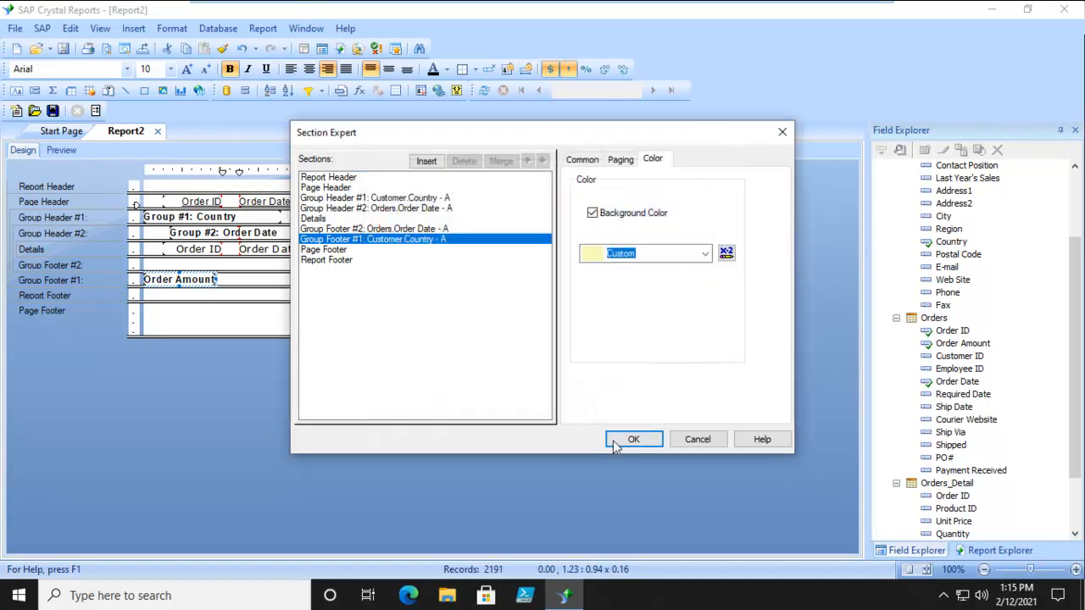
{"action": "left_click", "coordinate": [631, 439]}
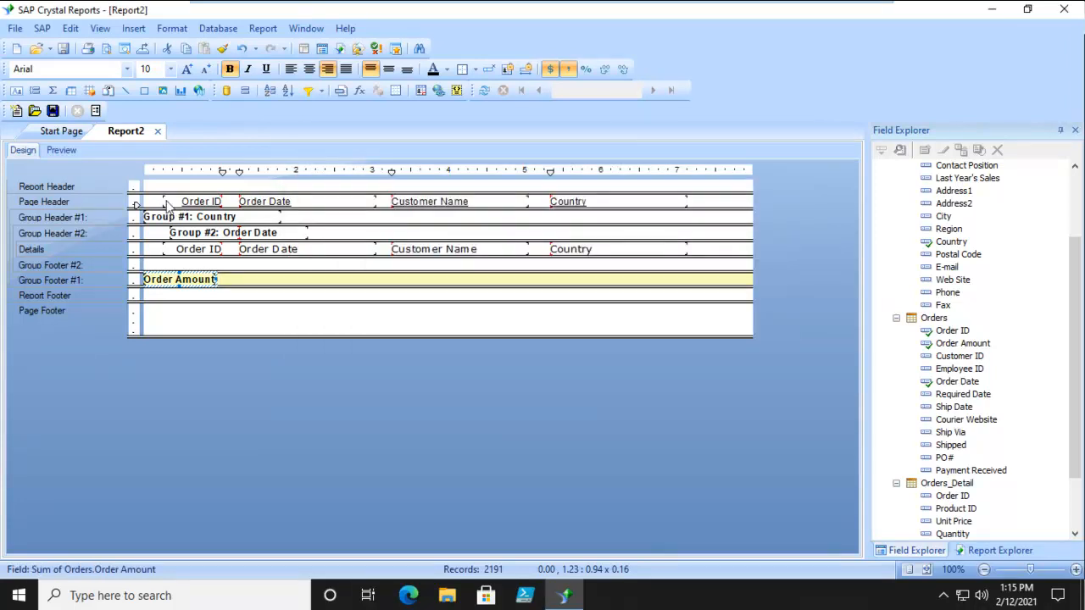
Preview the report and examine the Order Amount totals in the yellow footer of each country
{"action": "left_click", "coordinate": [66, 151]}
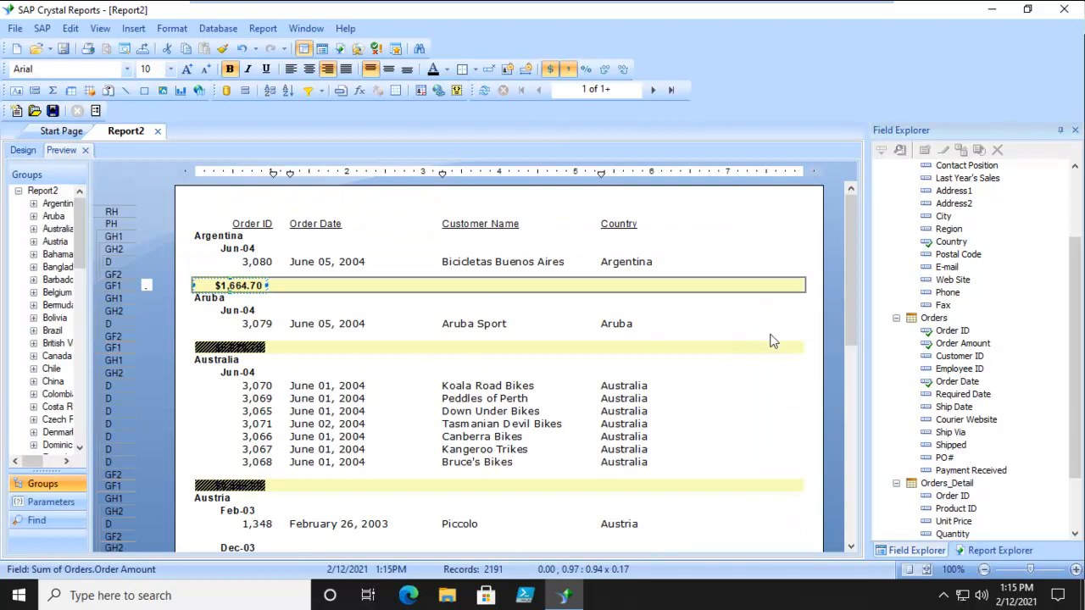
{"action": "left_click", "coordinate": [763, 333]}
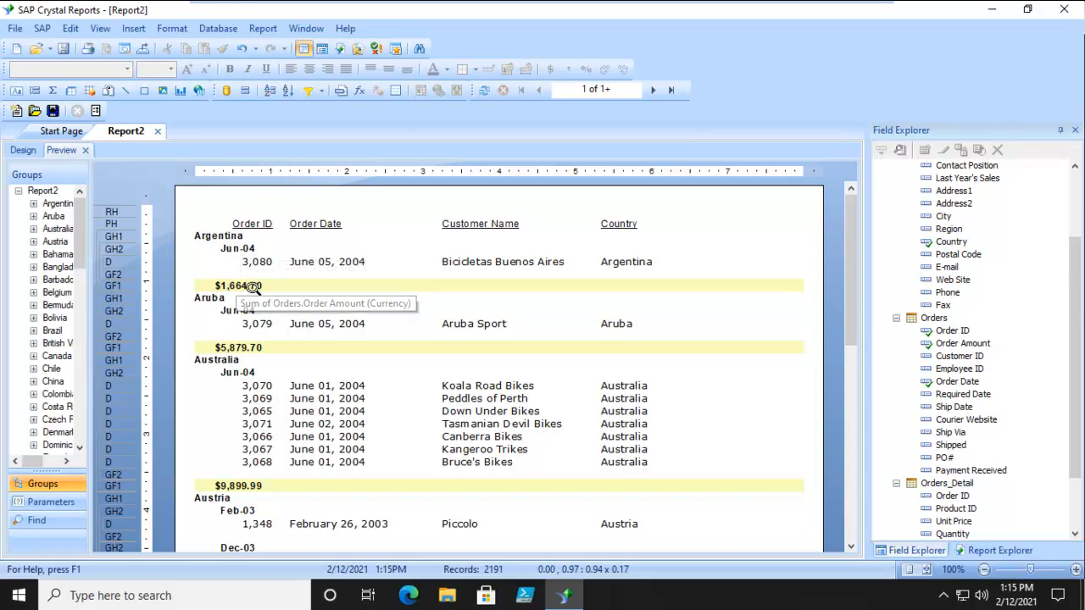
{"action": "scroll", "coordinate": [666, 360], "scroll_direction": "down", "scroll_amount": 3}
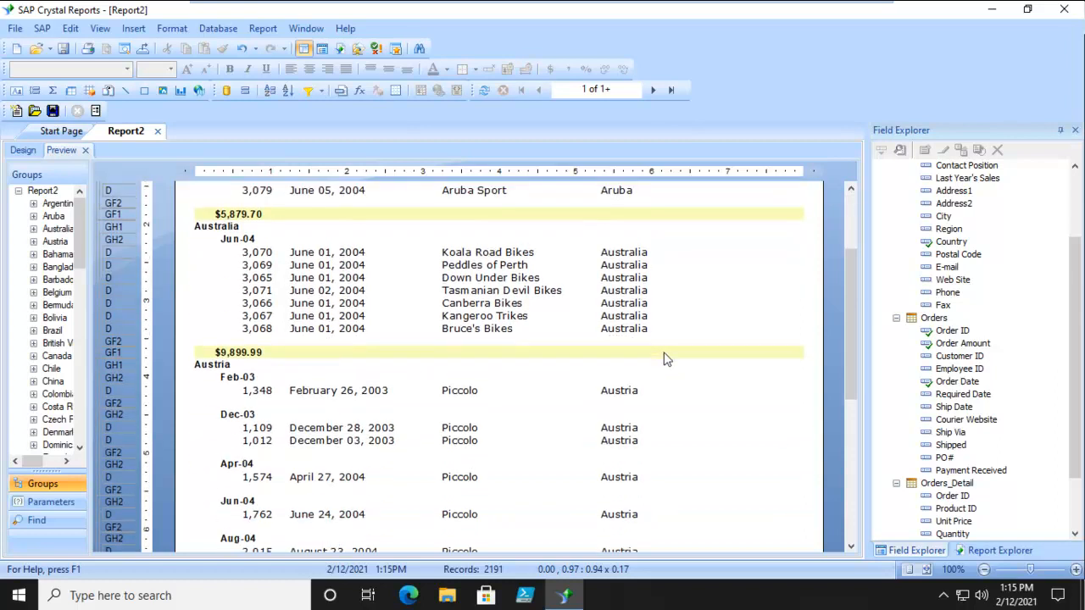
{"action": "scroll", "coordinate": [665, 360], "scroll_direction": "up", "scroll_amount": 2}
{"action": "scroll", "coordinate": [665, 360], "scroll_direction": "up", "scroll_amount": 1}
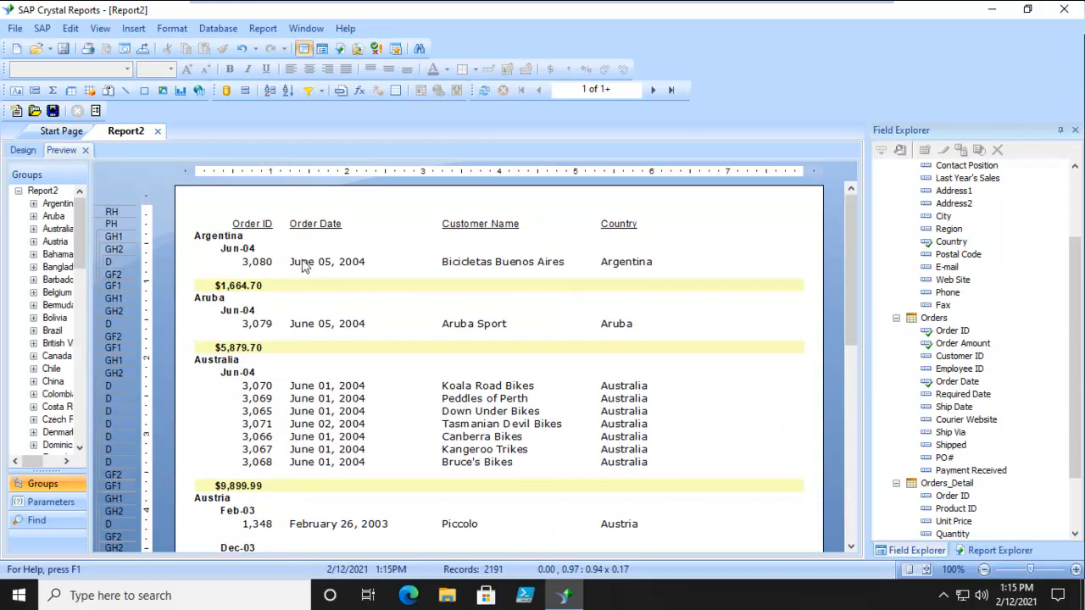
Move the Order Amount sum from Group Footer #1 to Group Header #2 beside the Order Date group name, and suppress the Details section
{"action": "left_click", "coordinate": [22, 150]}
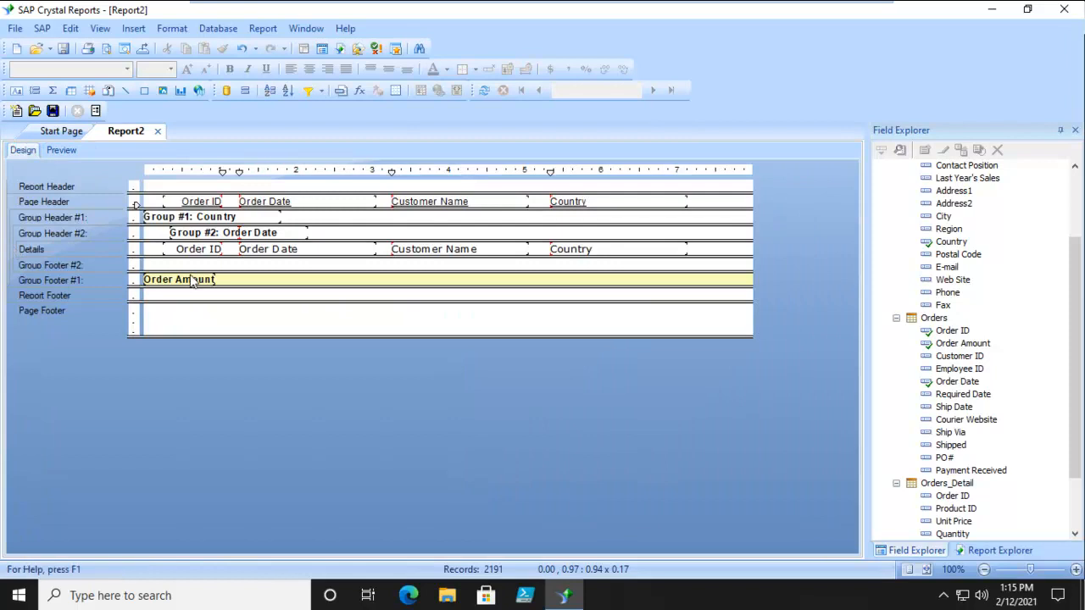
{"action": "left_click_drag", "start_coordinate": [181, 284], "coordinate": [345, 235]}
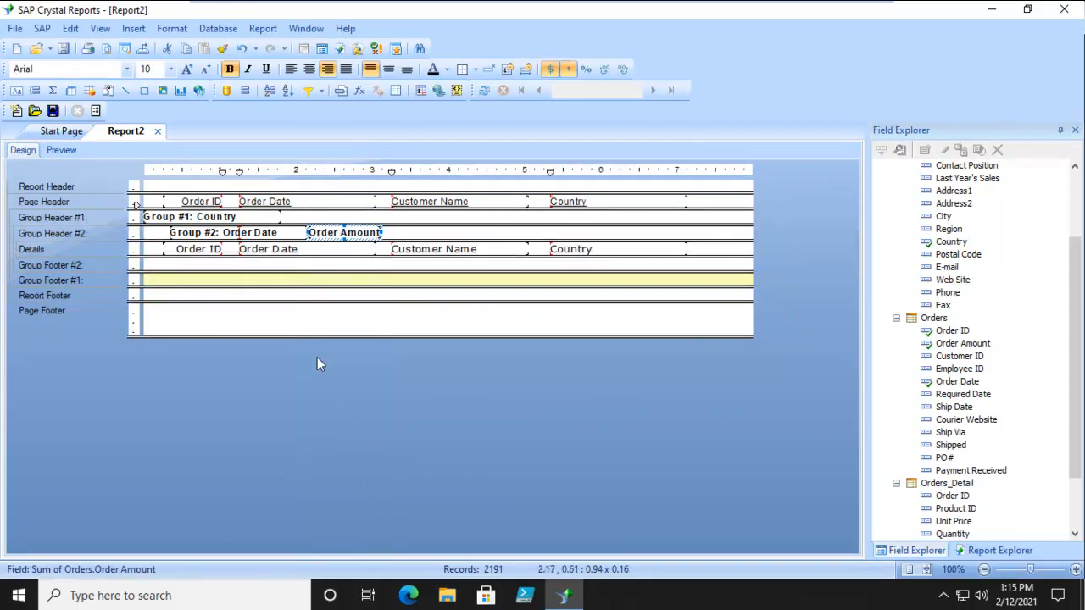
{"action": "right_click", "coordinate": [97, 251]}
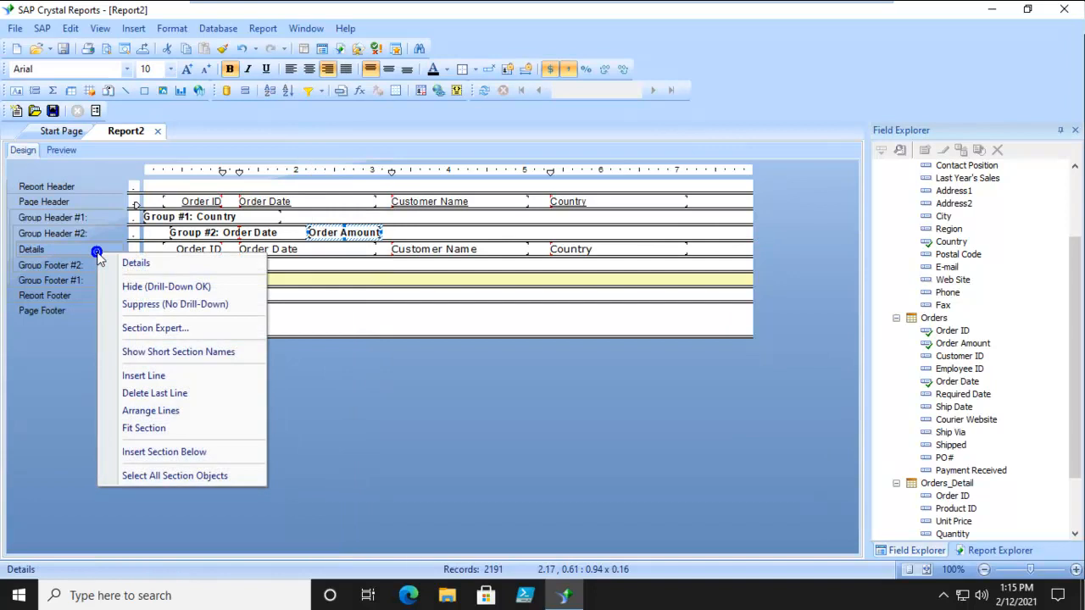
{"action": "left_click", "coordinate": [127, 303]}
Preview the report and examine the order amount sums listed for each month within the countries
{"action": "left_click", "coordinate": [56, 151]}
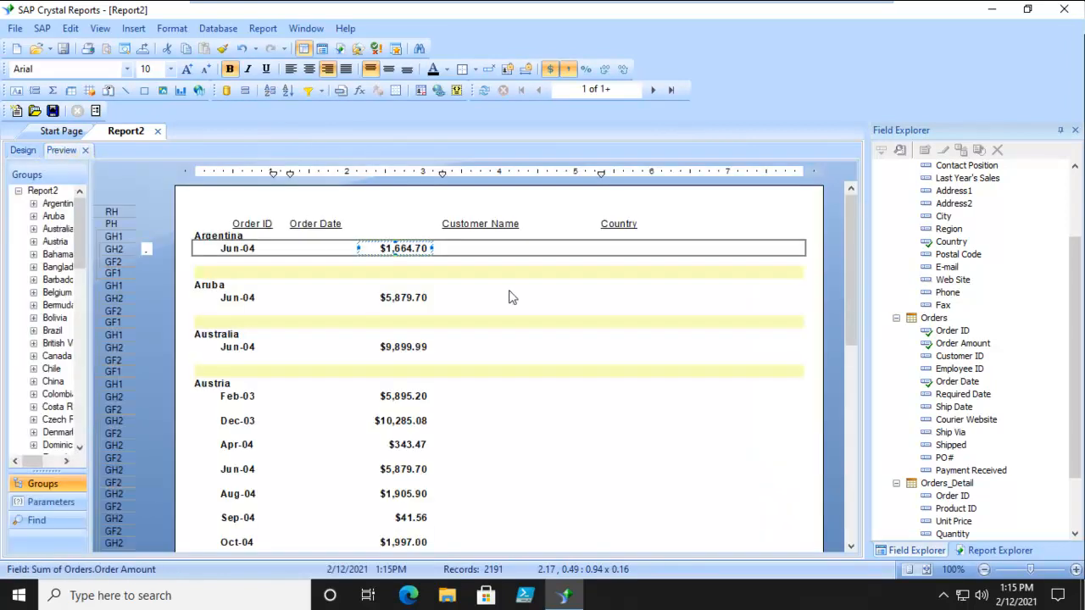
{"action": "left_click", "coordinate": [712, 435]}
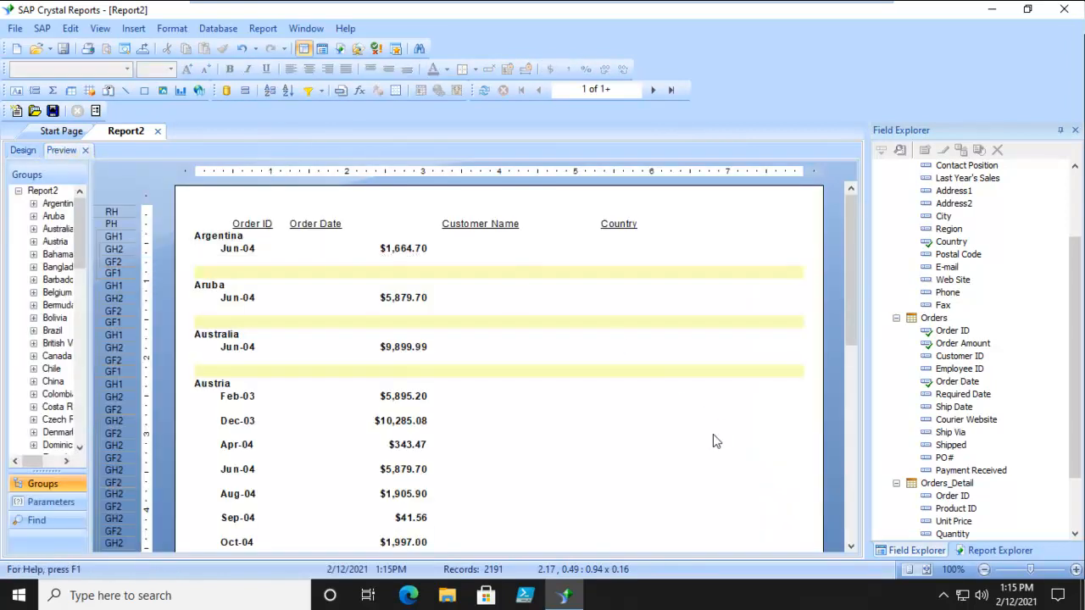
{"action": "scroll", "coordinate": [713, 434], "scroll_direction": "down", "scroll_amount": 10}
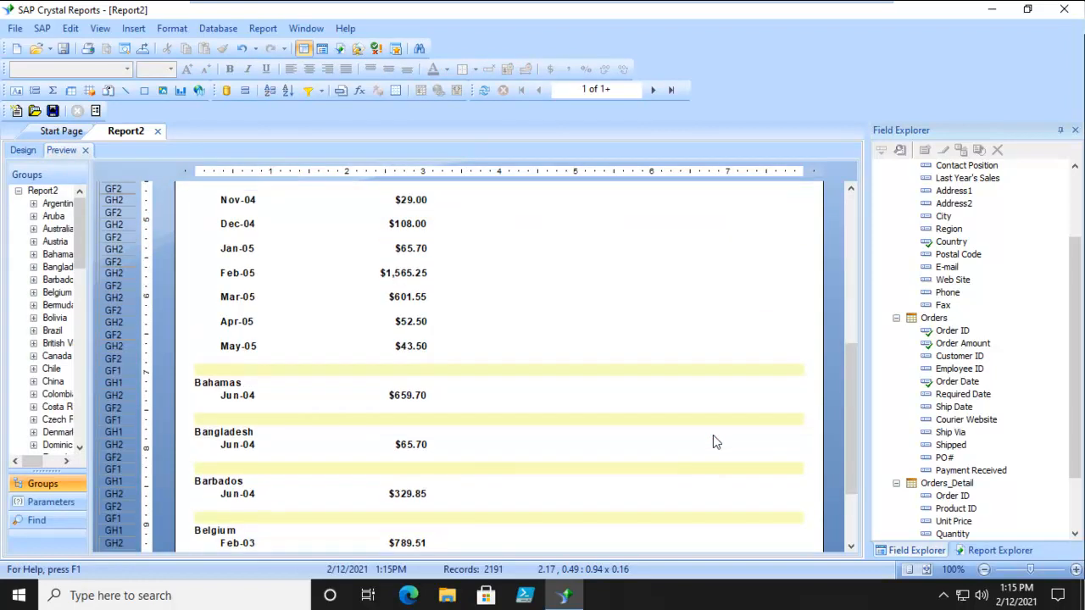
{"action": "scroll", "coordinate": [713, 440], "scroll_direction": "up", "scroll_amount": 2}
{"action": "scroll", "coordinate": [339, 279], "scroll_direction": "up", "scroll_amount": 4}
{"action": "scroll", "coordinate": [600, 400], "scroll_direction": "down", "scroll_amount": 5}
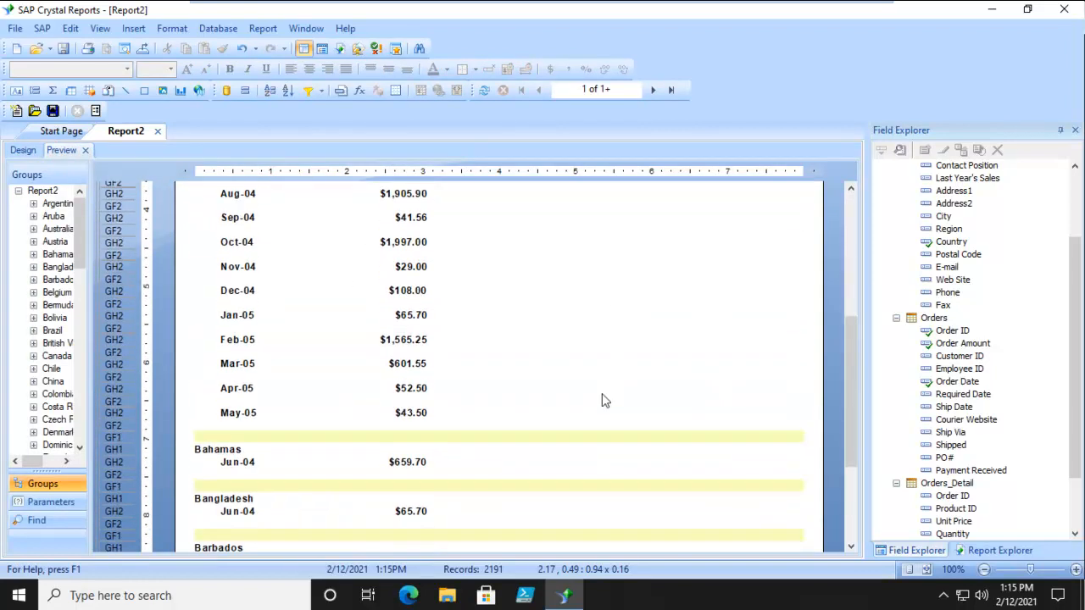
{"action": "scroll", "coordinate": [606, 327], "scroll_direction": "up", "scroll_amount": 3}
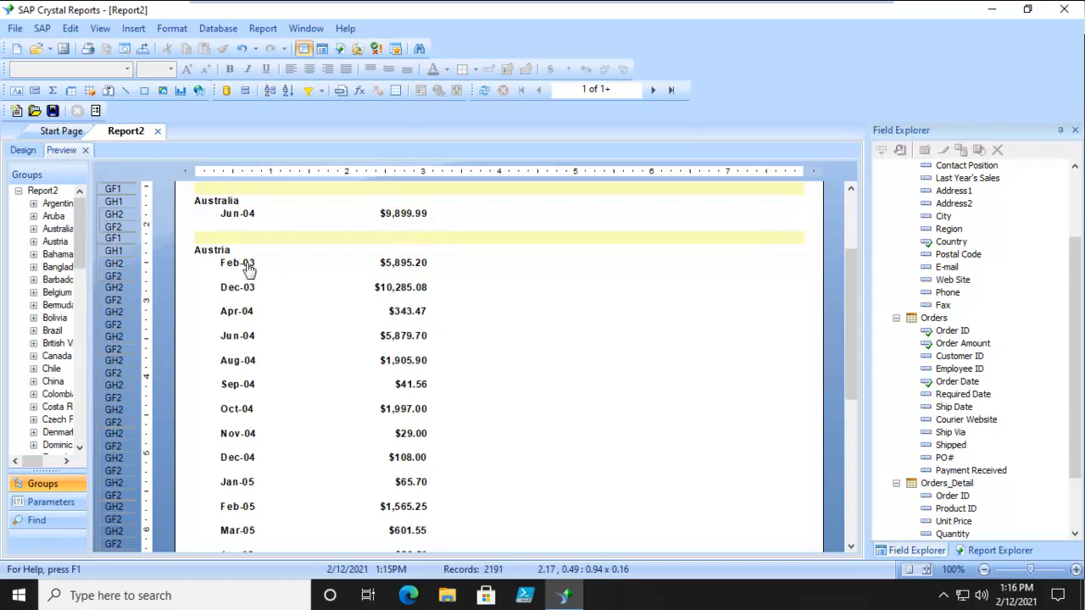
Expand Aruba, Australia and Austria in the group tree and jump to the first month of each country in the preview
{"action": "left_click", "coordinate": [43, 217]}
{"action": "left_click", "coordinate": [34, 217]}
{"action": "left_click", "coordinate": [66, 229]}
{"action": "left_click", "coordinate": [34, 242]}
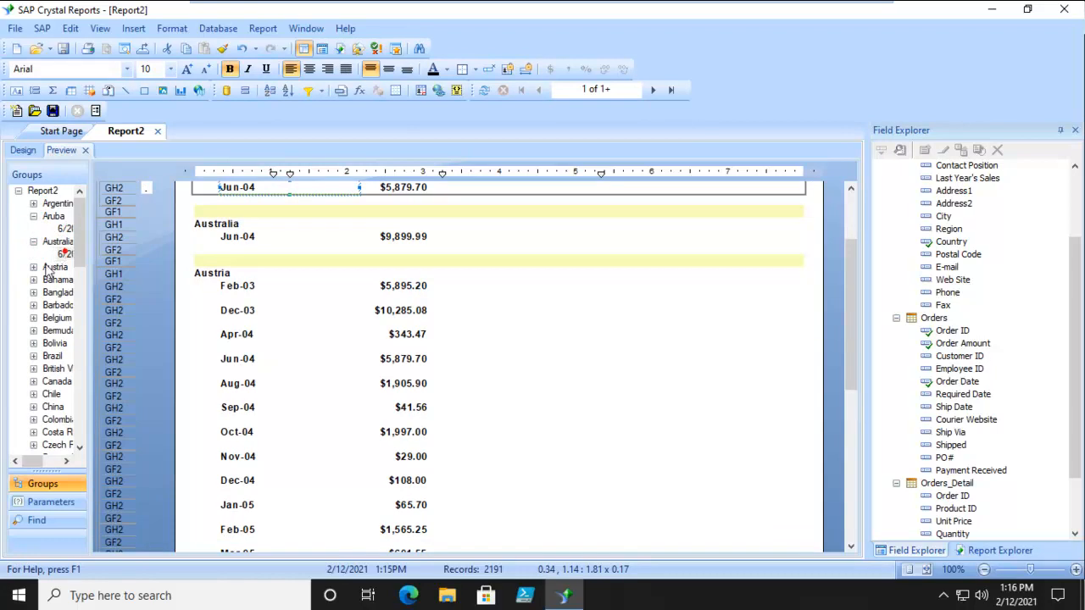
{"action": "left_click", "coordinate": [34, 267]}
{"action": "left_click", "coordinate": [61, 281]}
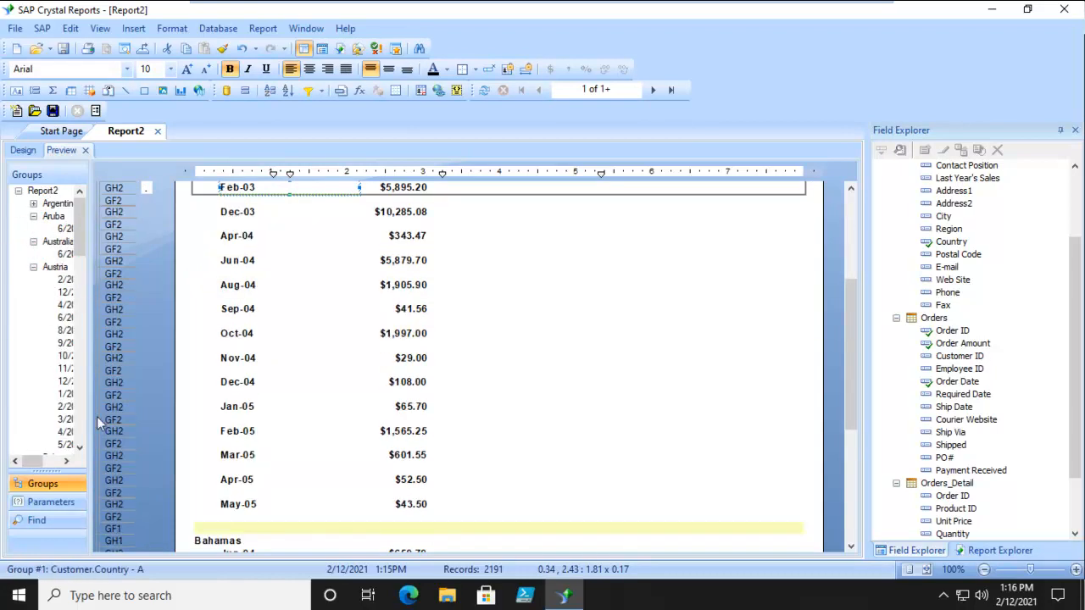
In the report design, shrink Group Footer #2 to no height and draw a horizontal line about 6.5 inches long across Group Footer #1
{"action": "left_click", "coordinate": [23, 151]}
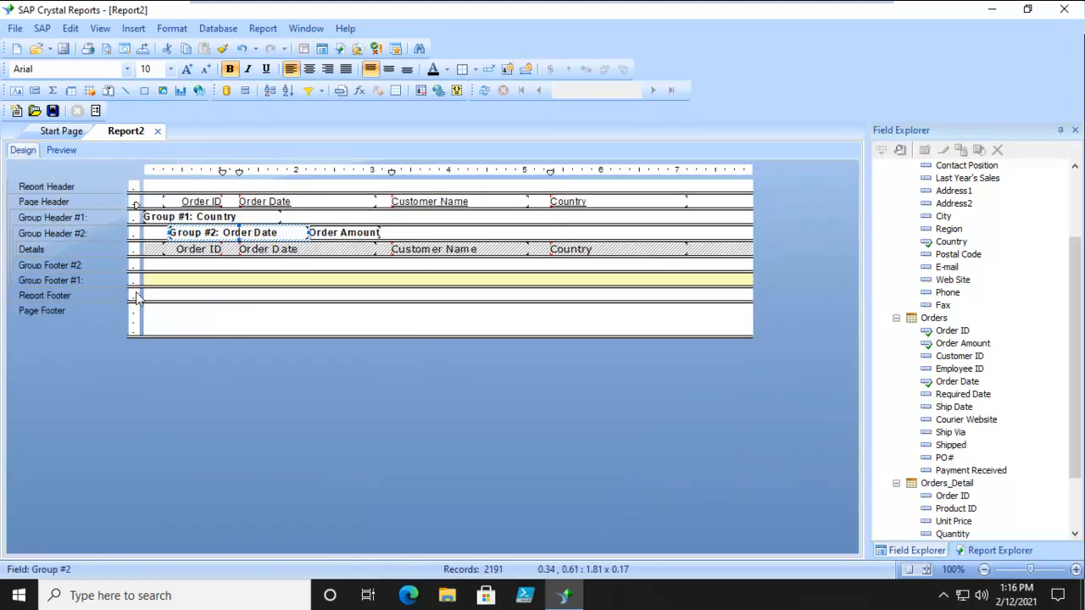
{"action": "left_click_drag", "start_coordinate": [155, 270], "coordinate": [156, 259]}
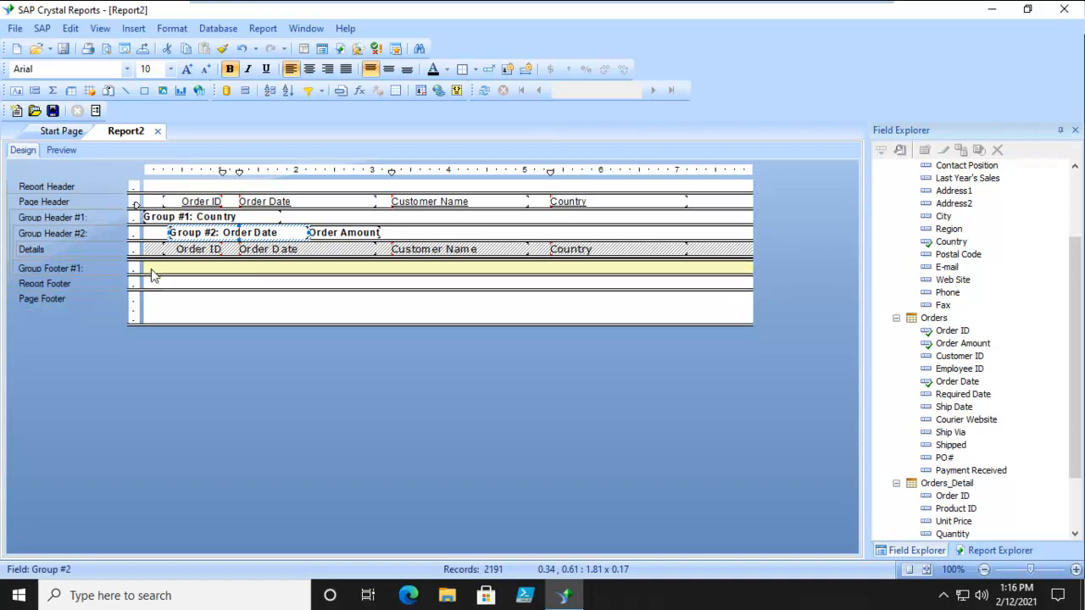
{"action": "left_click", "coordinate": [126, 91]}
{"action": "left_click_drag", "start_coordinate": [145, 267], "coordinate": [640, 268]}
Preview the report and examine the separator lines in the yellow country footers and the spacing between months
{"action": "left_click", "coordinate": [59, 151]}
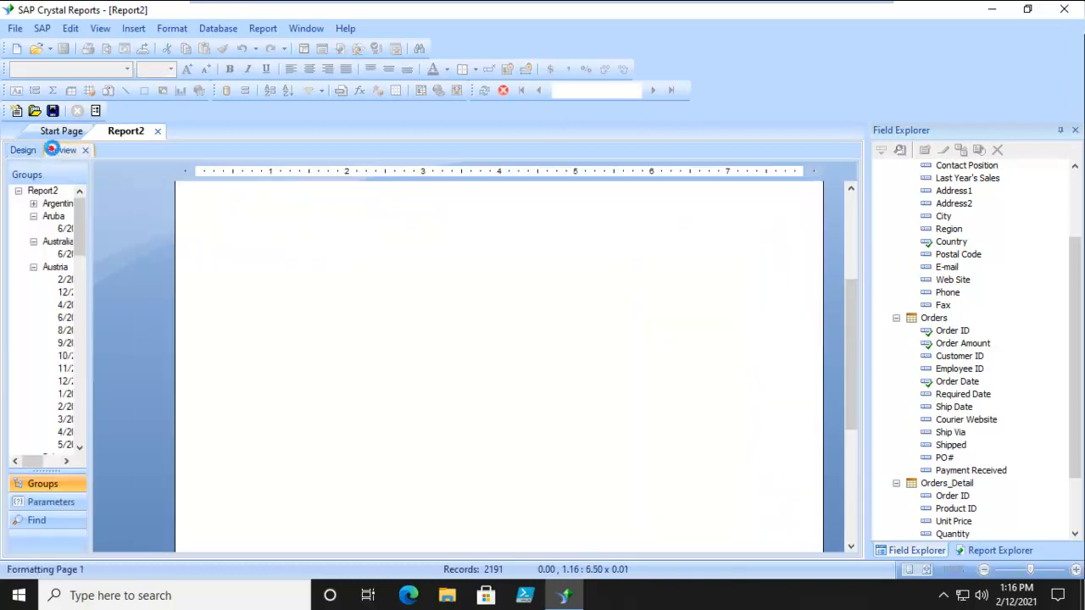
{"action": "scroll", "coordinate": [717, 348], "scroll_direction": "up", "scroll_amount": 5}
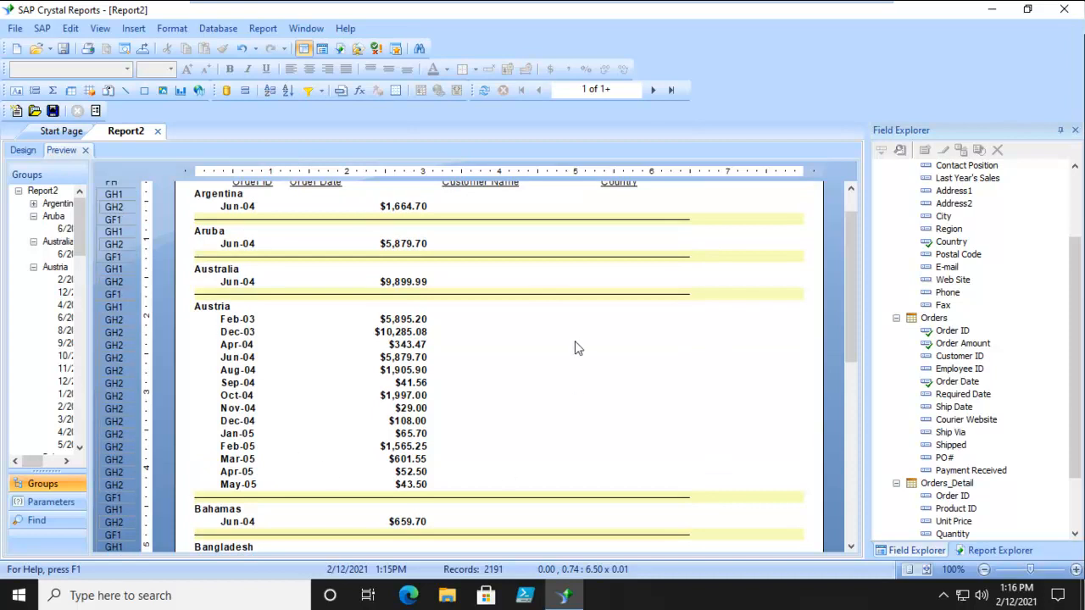
{"action": "scroll", "coordinate": [581, 373], "scroll_direction": "down", "scroll_amount": 7}
{"action": "scroll", "coordinate": [584, 390], "scroll_direction": "down", "scroll_amount": 5}
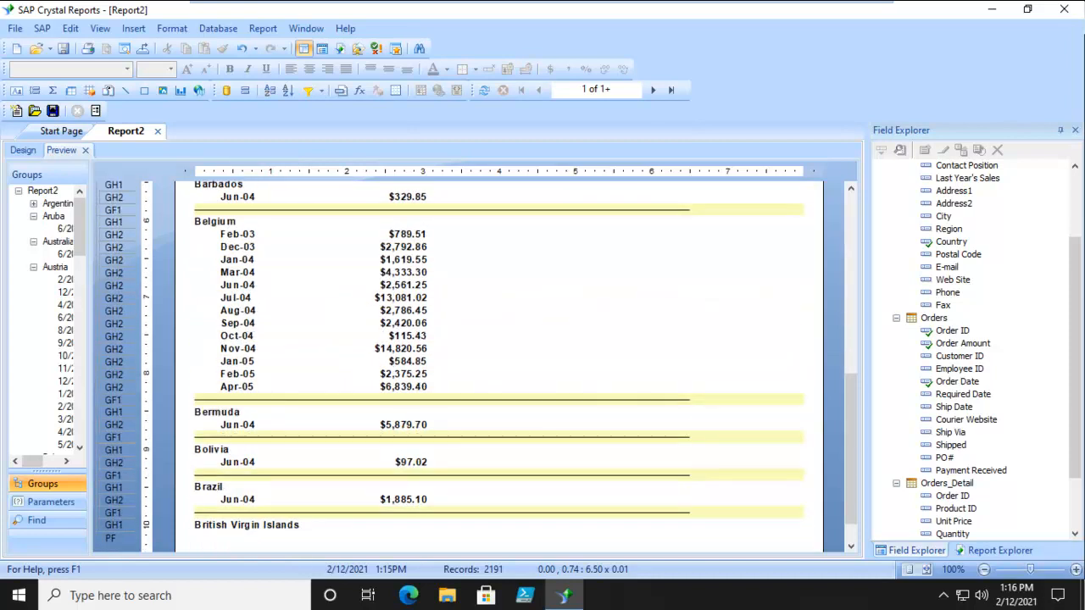